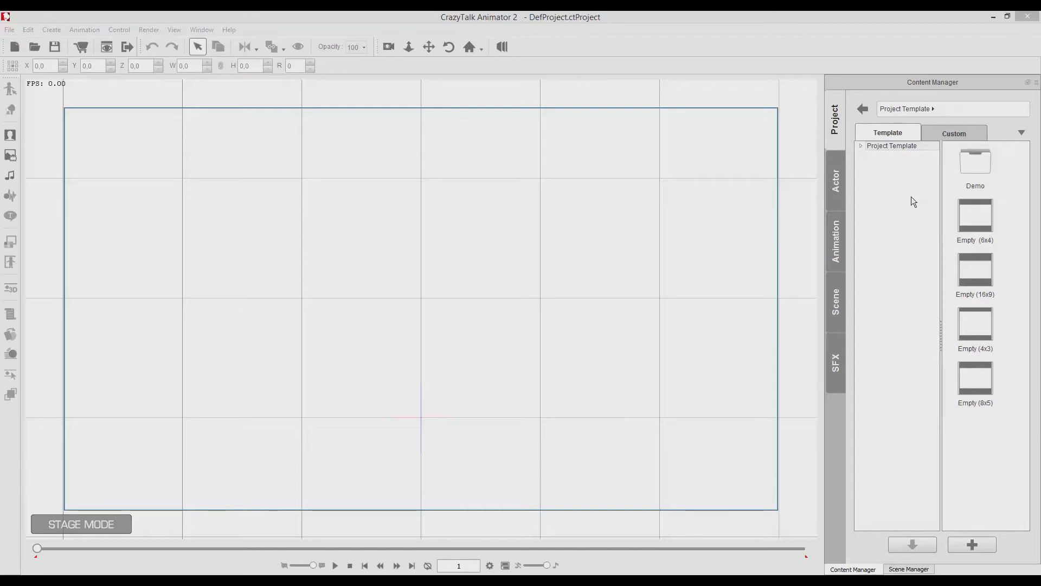
- Load the Eddie 01 template from Actor > Character > G1 onto the centre of the stage
click(839, 173)
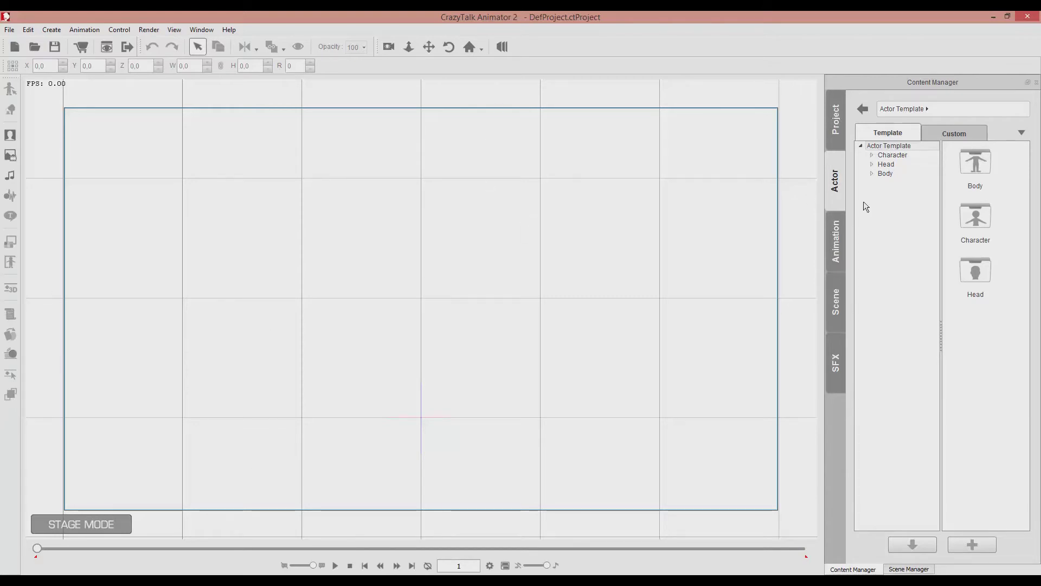
click(873, 155)
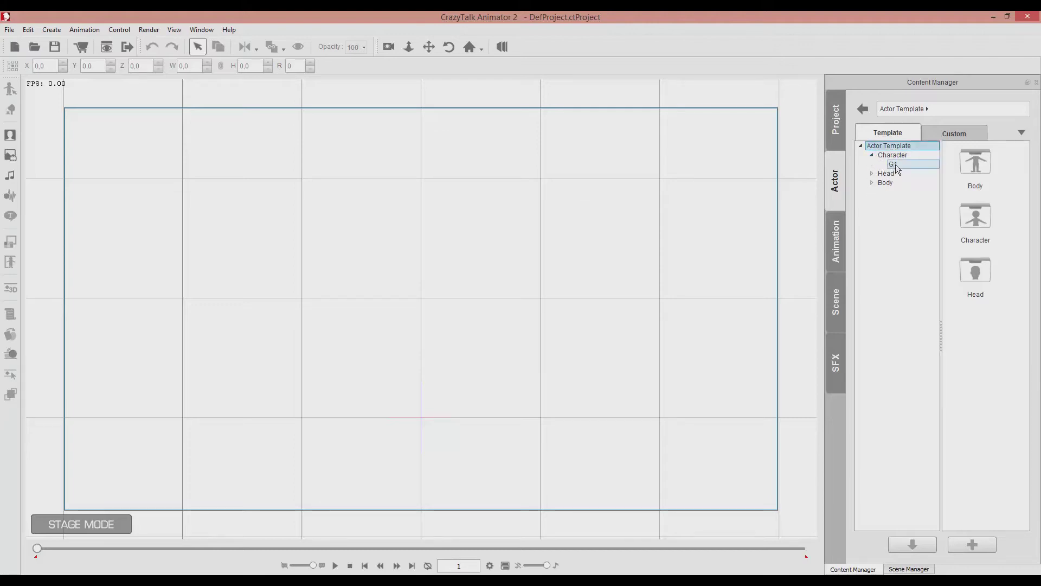
click(896, 165)
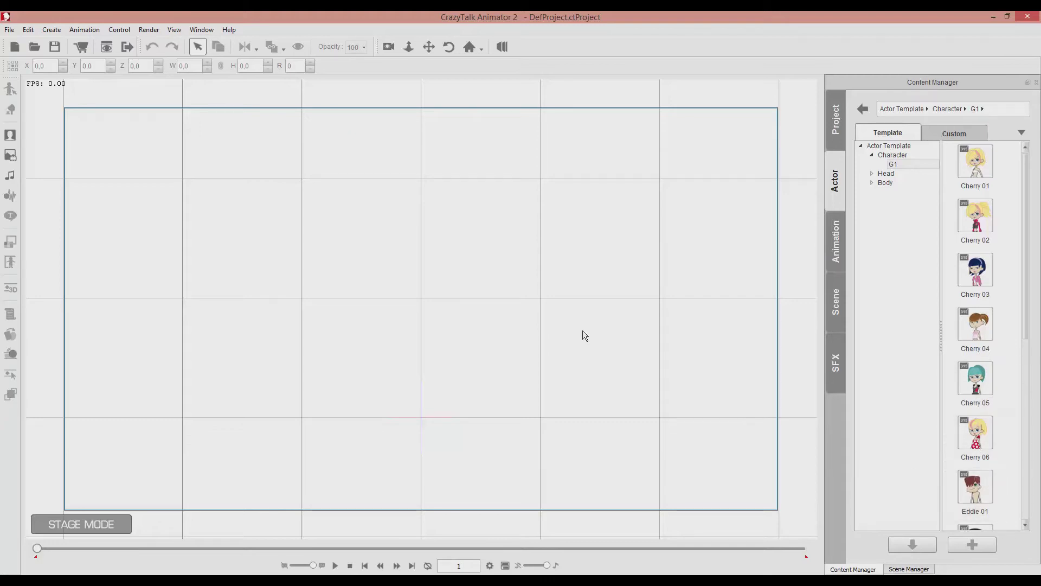
mouse_move(984, 486)
mouse_down()
mouse_move(658, 402)
mouse_move(442, 305)
mouse_move(989, 478)
mouse_move(975, 480)
mouse_up()
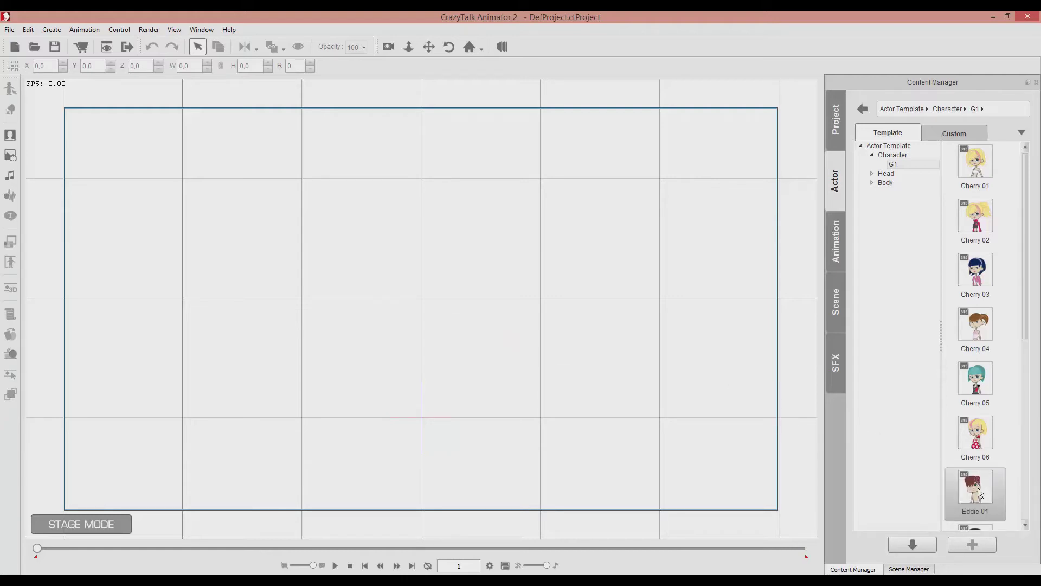
double_click(981, 494)
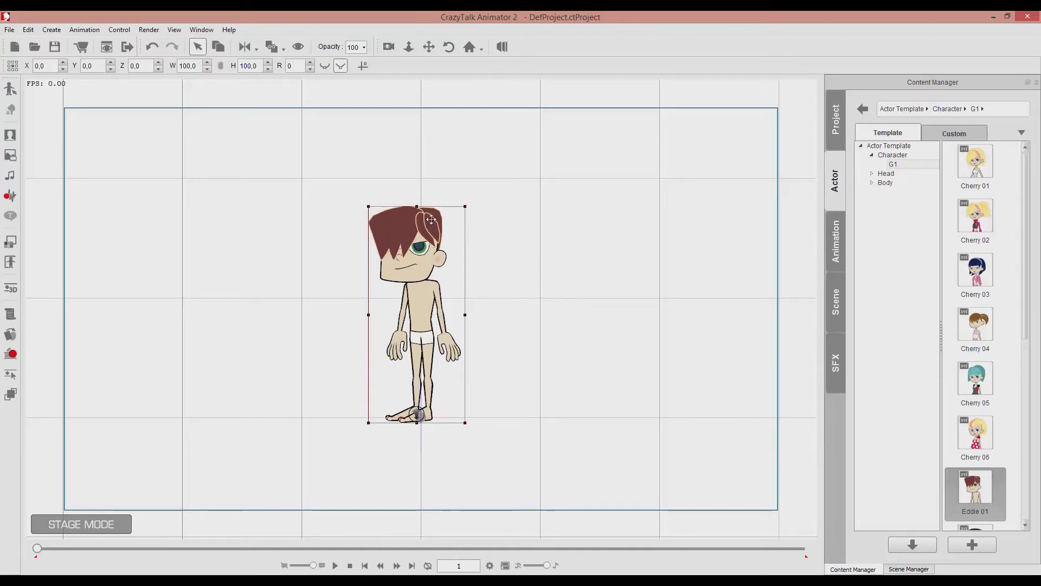
- Move Eddie up and right, scale him down proportionally and push him back in depth
click(486, 228)
click(435, 231)
drag(407, 227, 473, 210)
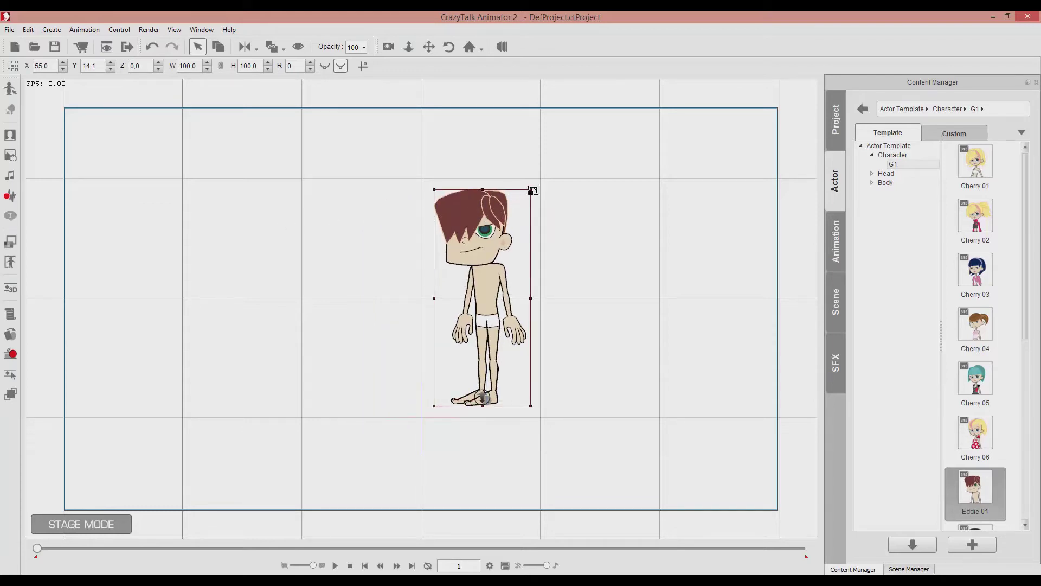
drag(533, 189, 520, 235)
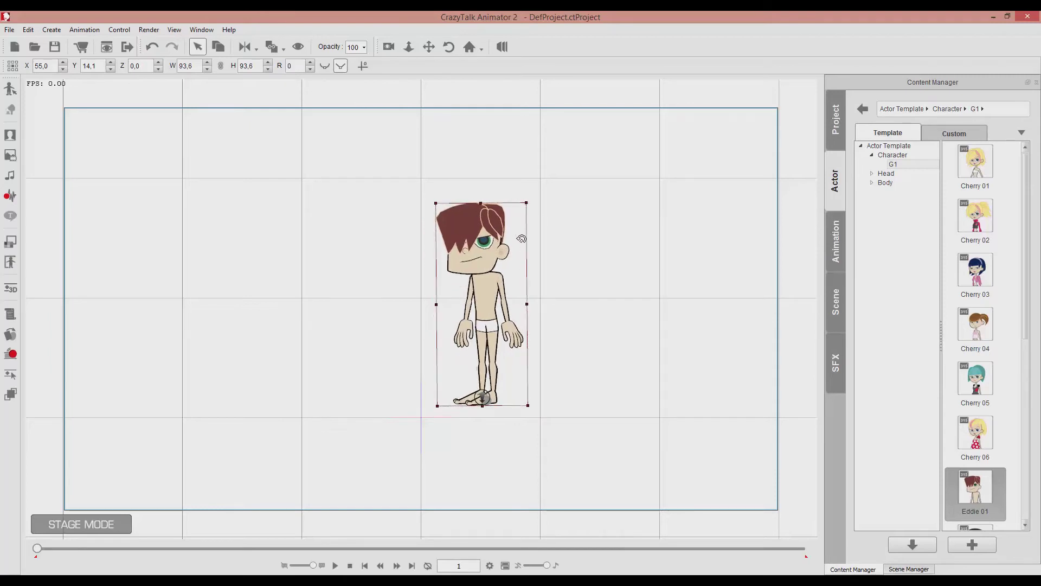
drag(483, 389, 459, 459)
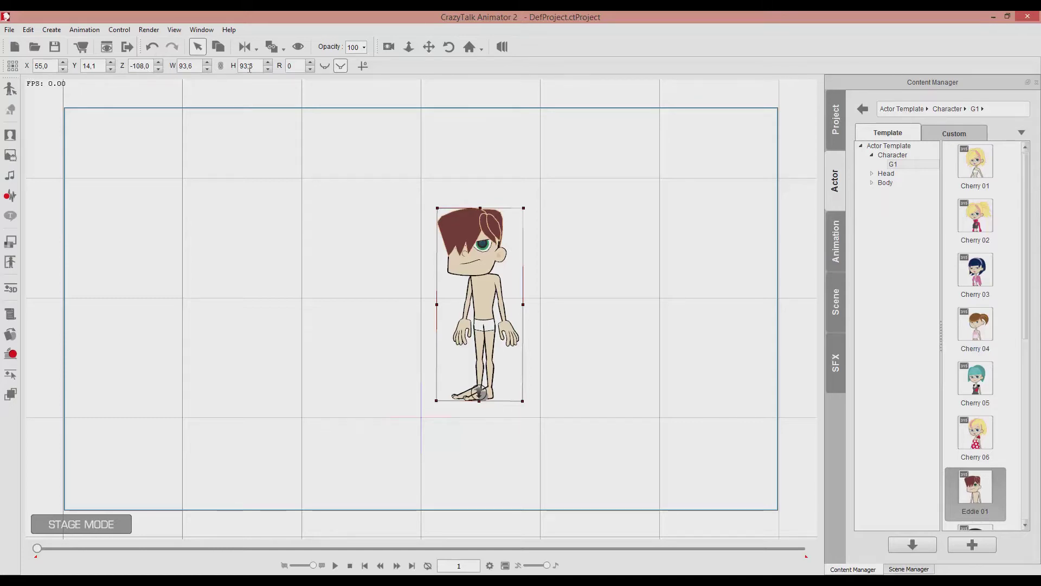
- Set Eddie's height to 93.6 and width to 94.6, then drag him toward the stage centre
click(269, 62)
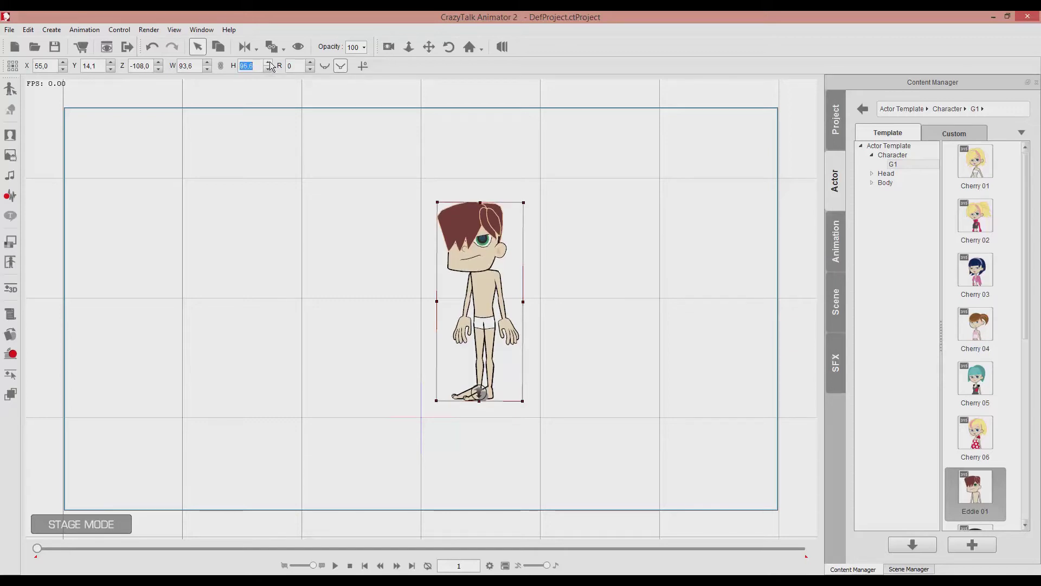
click(268, 69)
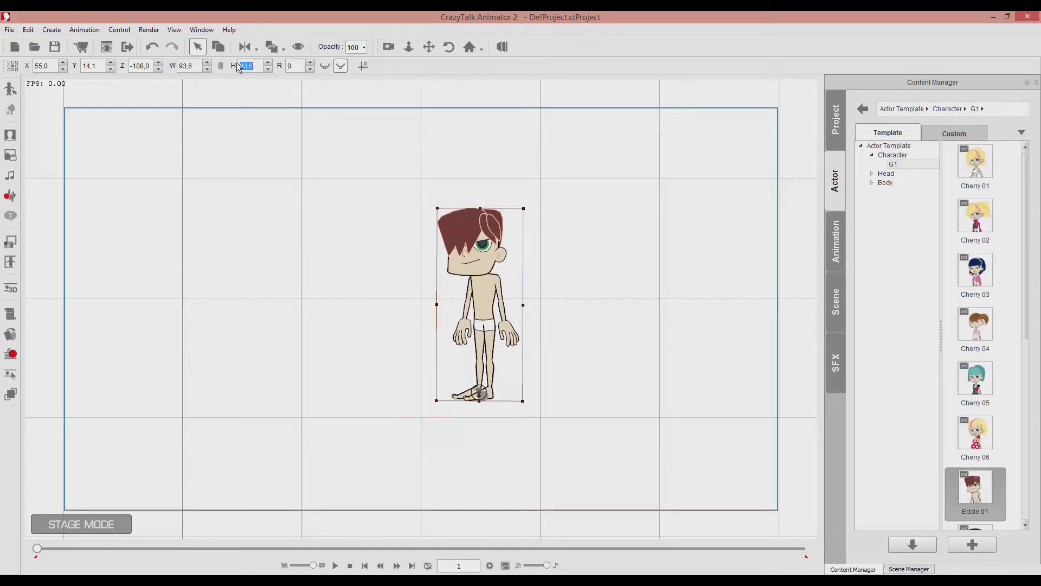
click(208, 64)
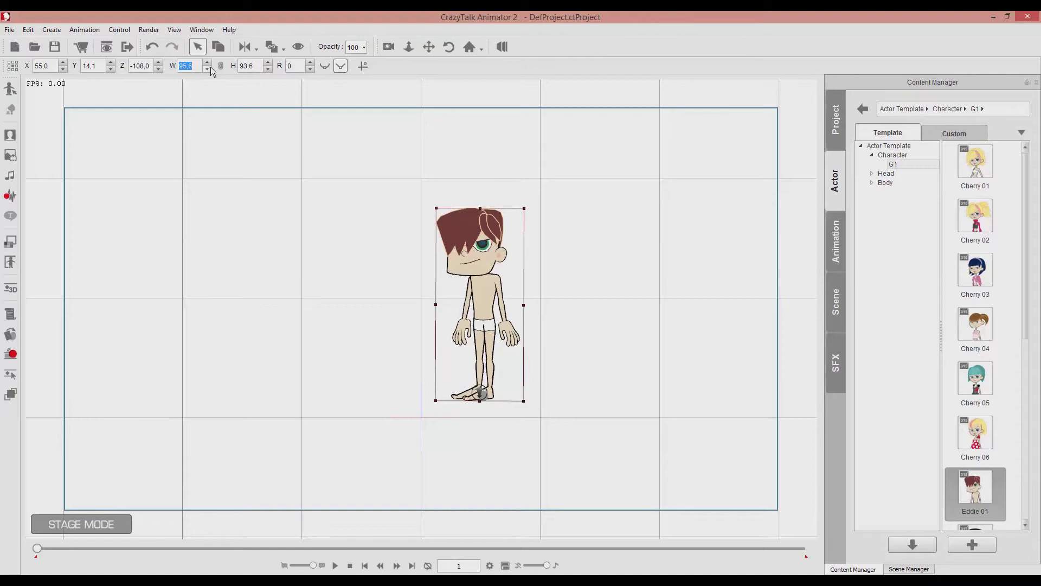
click(207, 69)
click(445, 228)
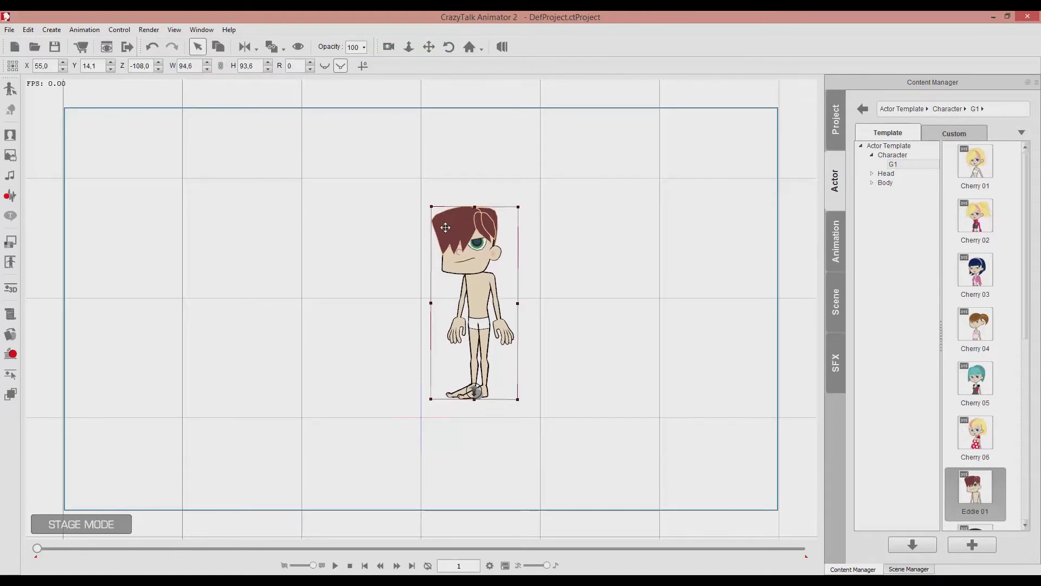
drag(446, 228, 391, 218)
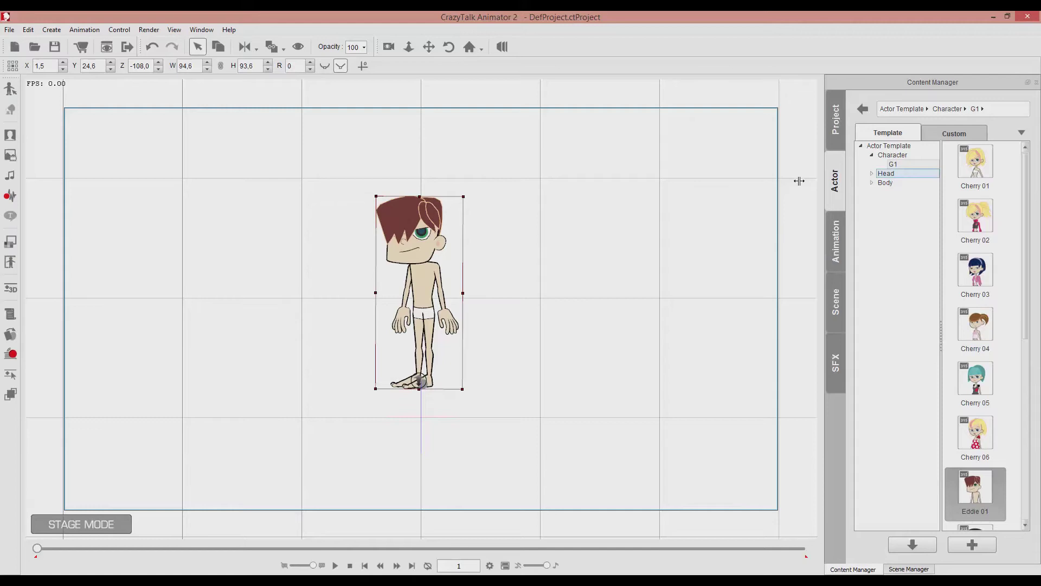
- Move the character left to X -86.4 and apply the sprite-based G1 Cherry head and Cherry 03 body
drag(436, 241, 336, 224)
click(880, 174)
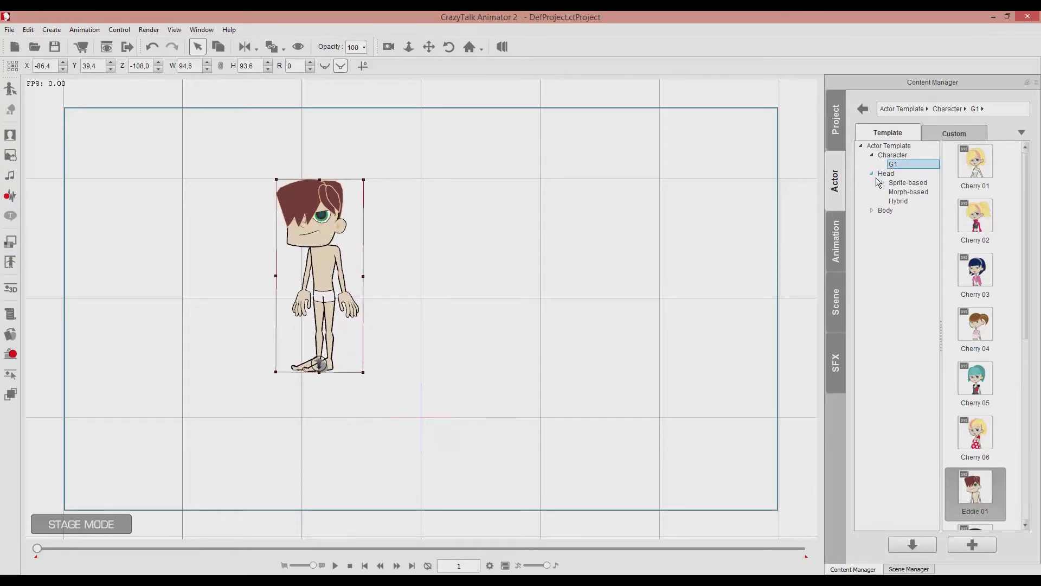
click(883, 183)
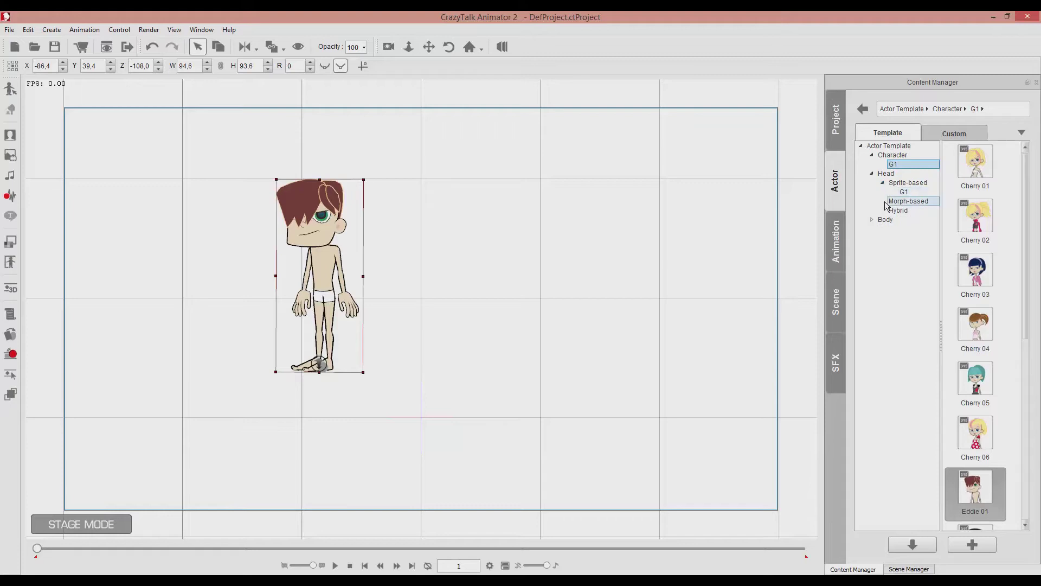
click(904, 185)
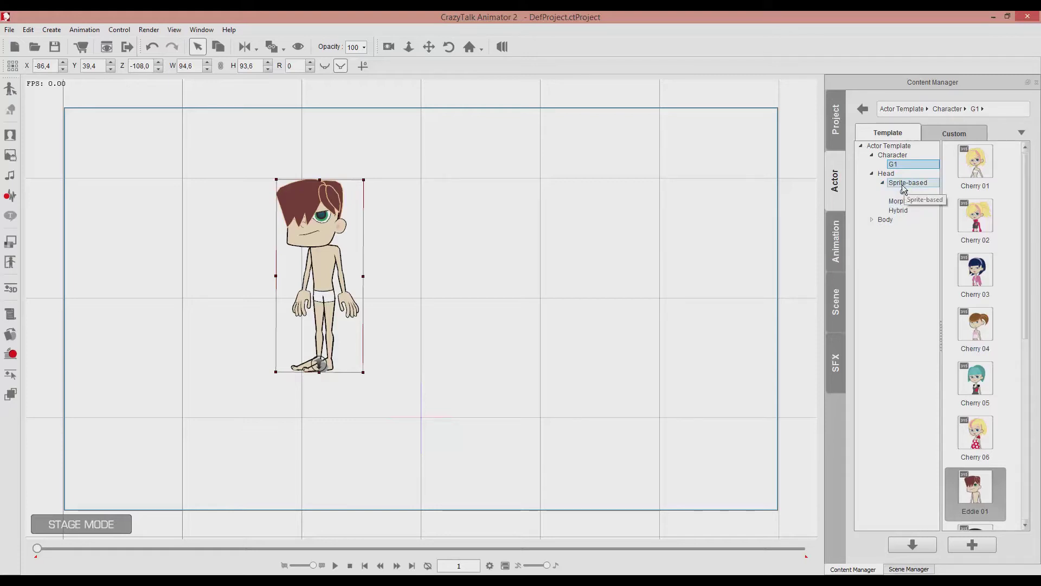
click(915, 193)
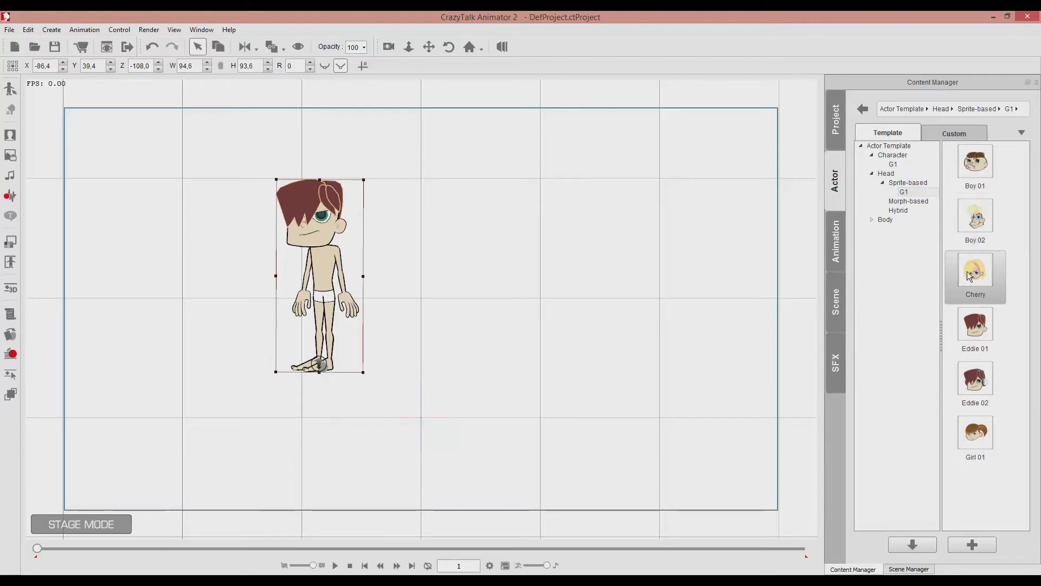
double_click(968, 271)
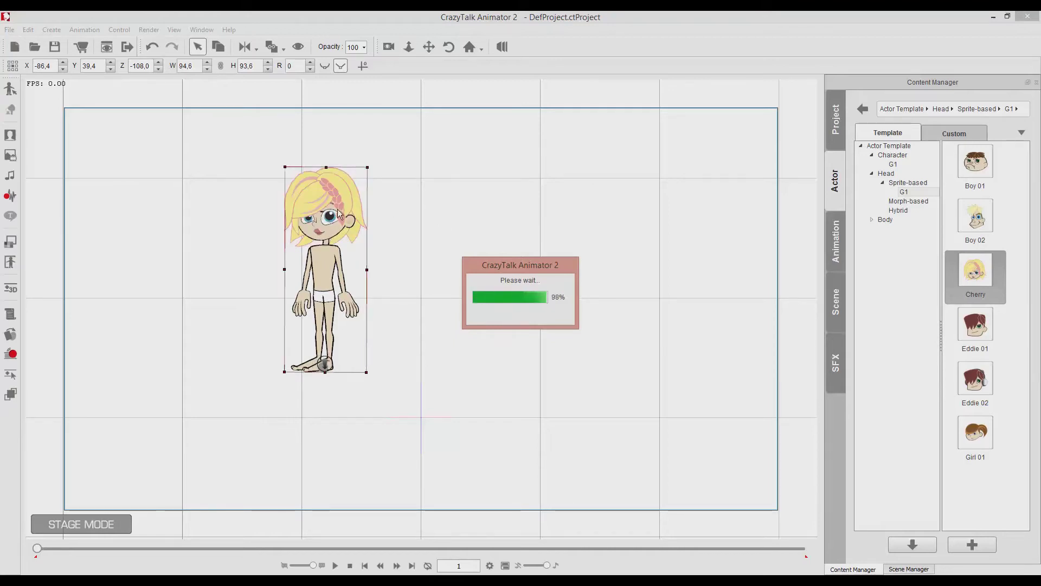
click(875, 221)
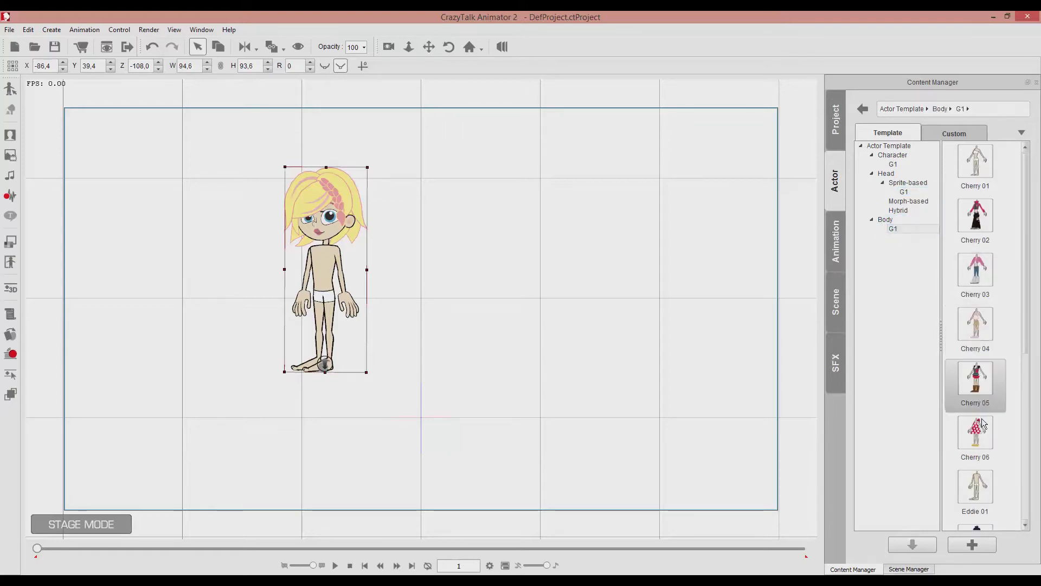
double_click(981, 288)
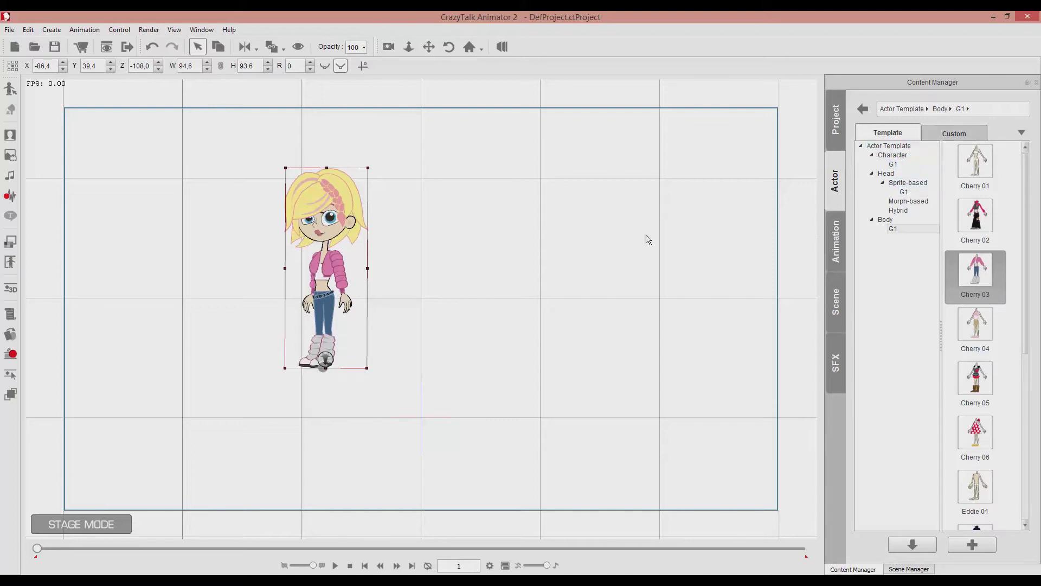
- Delete the character, browse the Animation Motion templates, then bring up the Scene template library
key(Delete)
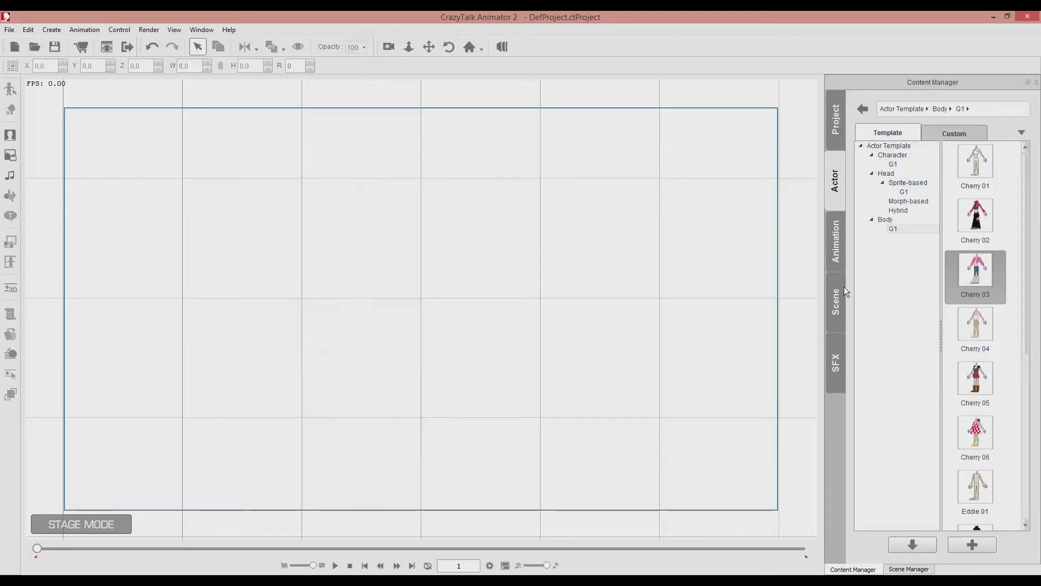
click(834, 241)
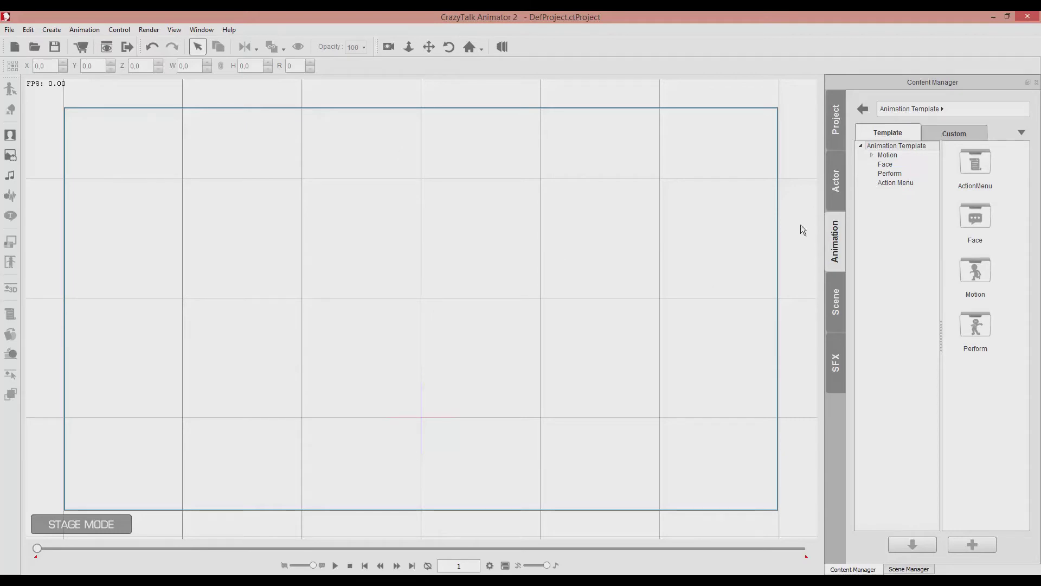
click(872, 155)
click(872, 155)
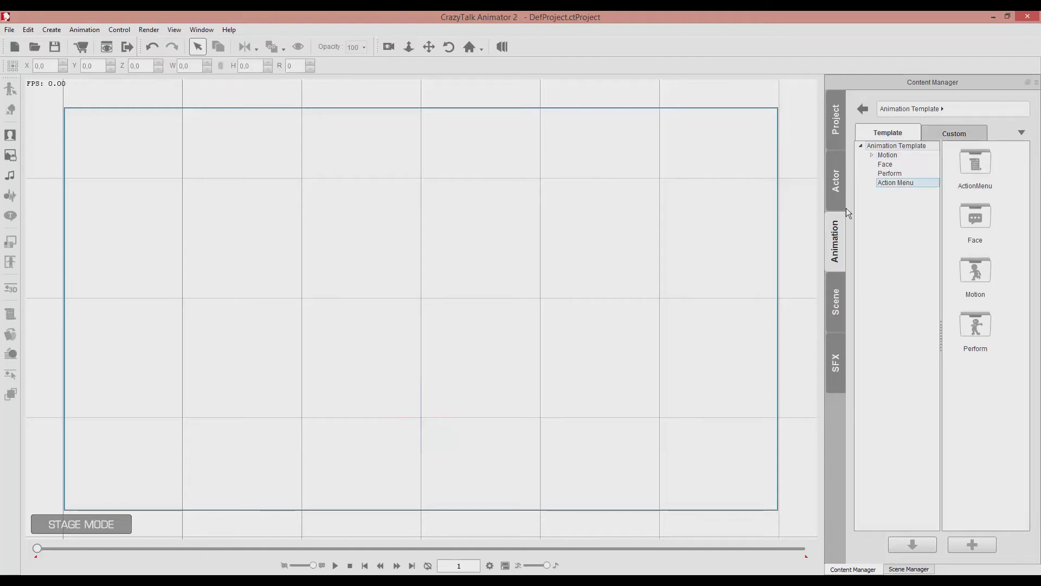
click(837, 281)
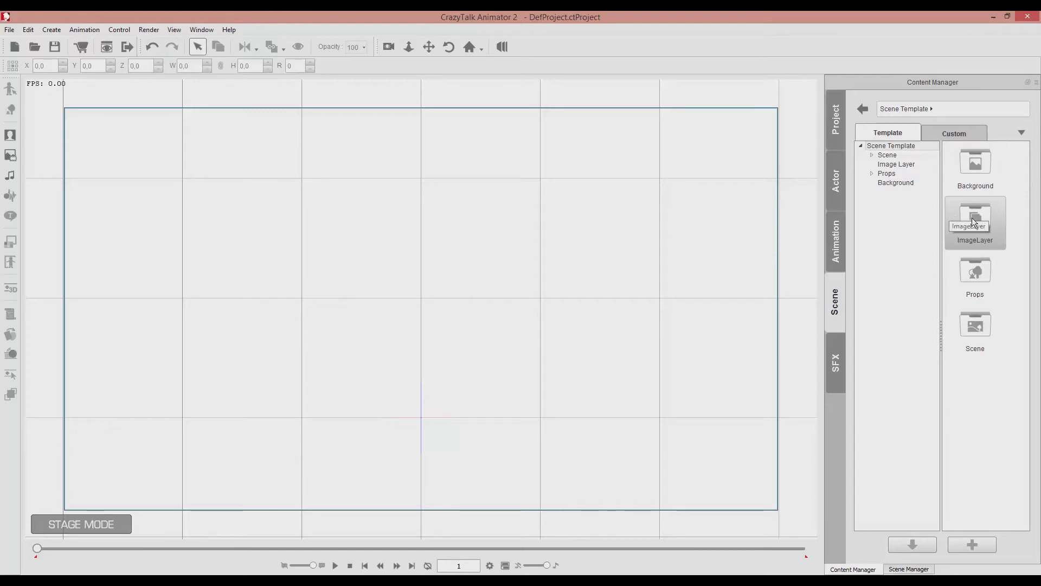
- Drag Classroom 02 from Scene > Background onto the stage and import it as the Background
double_click(980, 320)
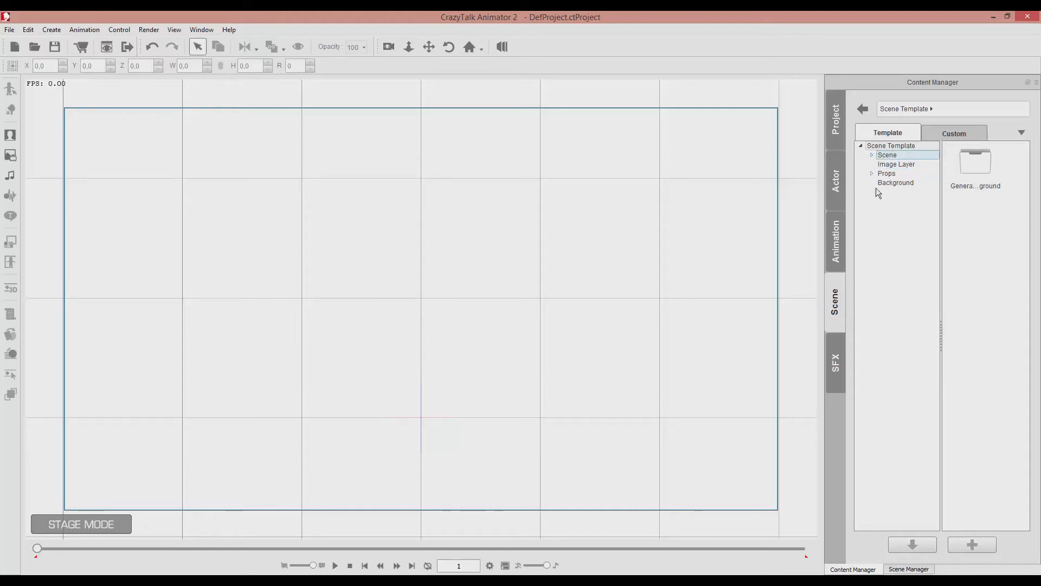
click(872, 155)
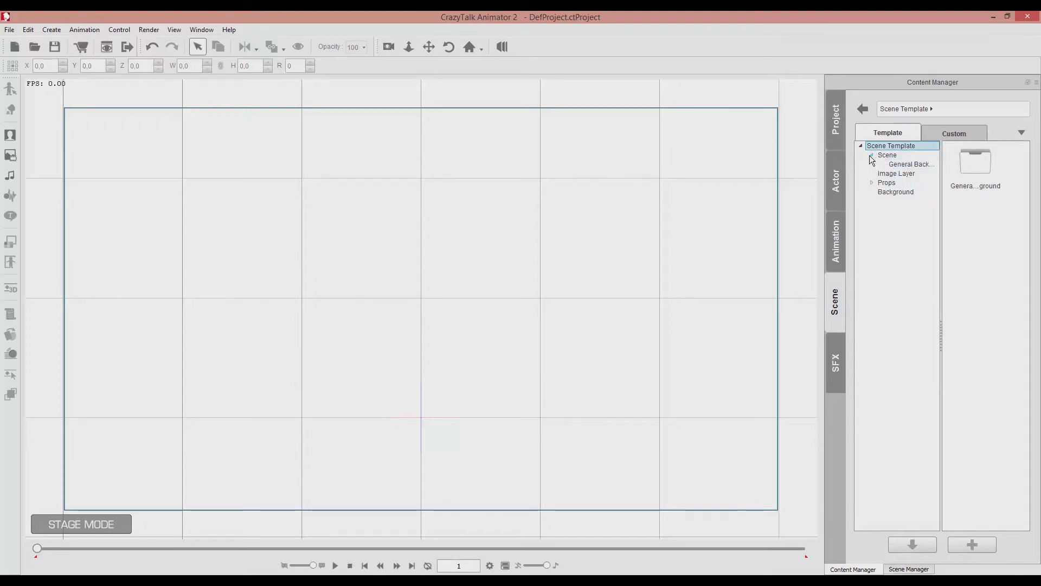
click(884, 193)
click(962, 158)
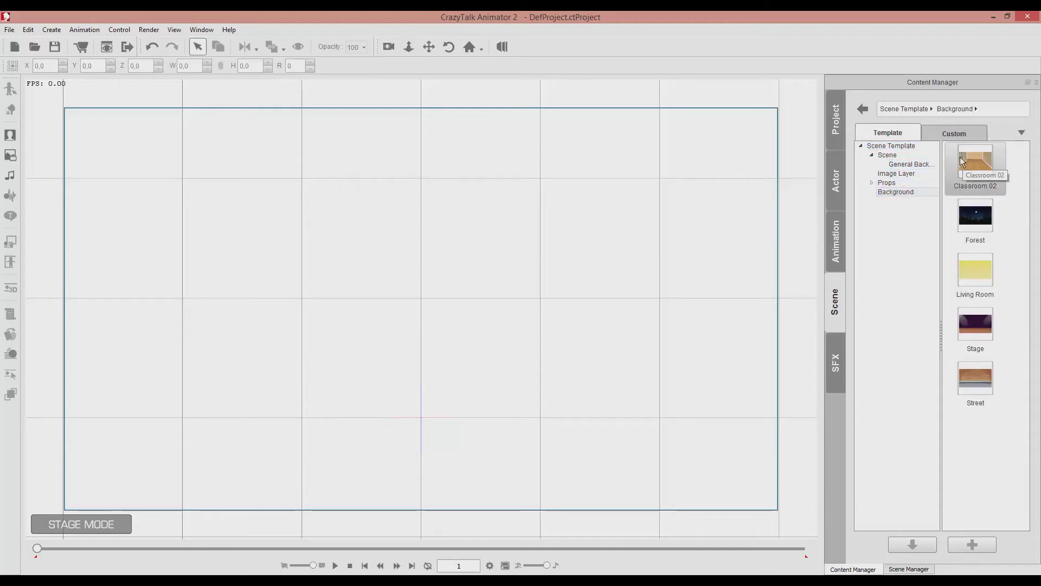
drag(964, 156, 392, 229)
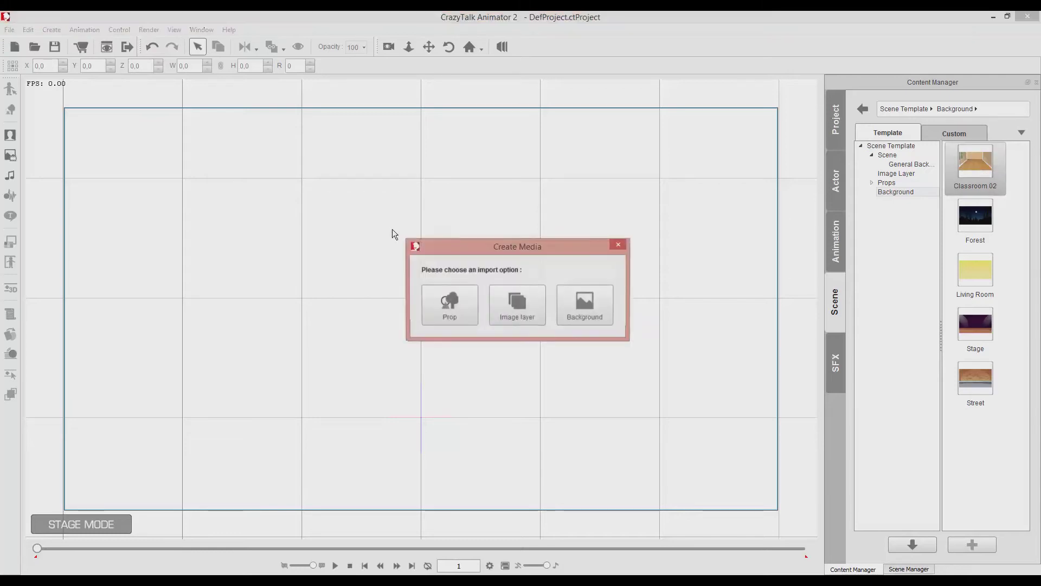
click(572, 304)
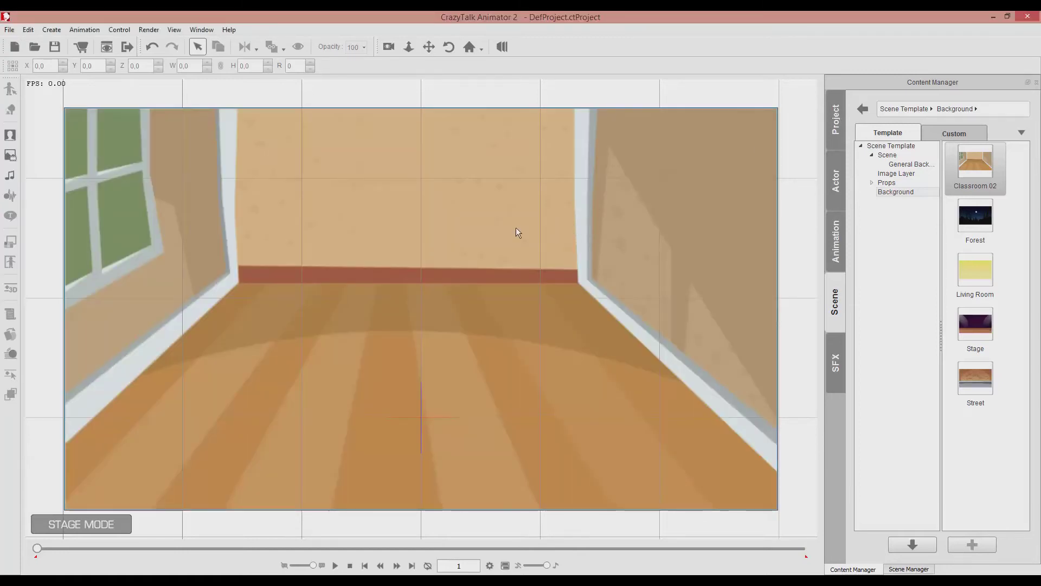
- Place Student Chair_01 from Scene > Props > Classroom on the classroom floor
click(873, 183)
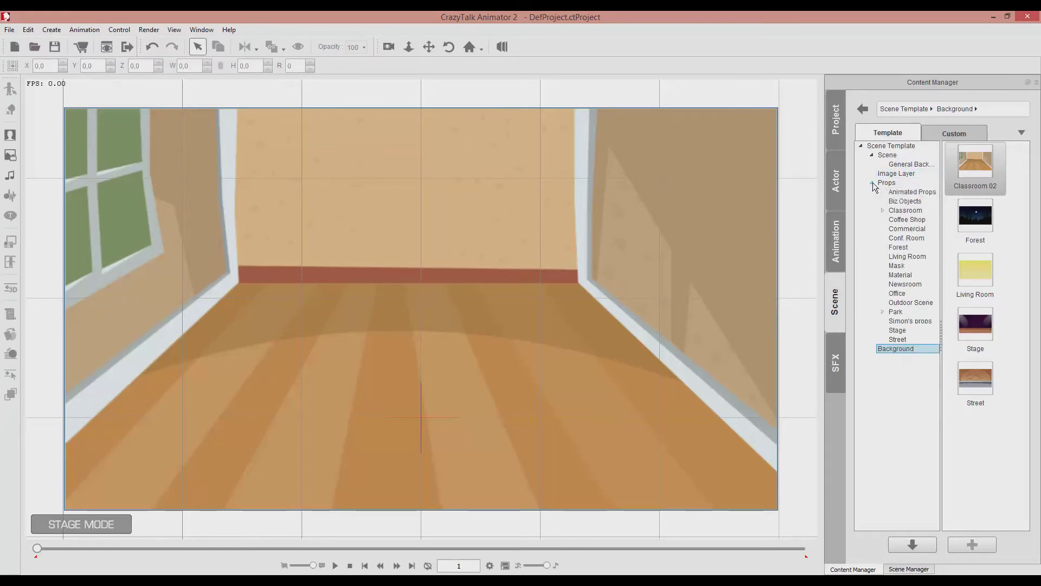
click(882, 212)
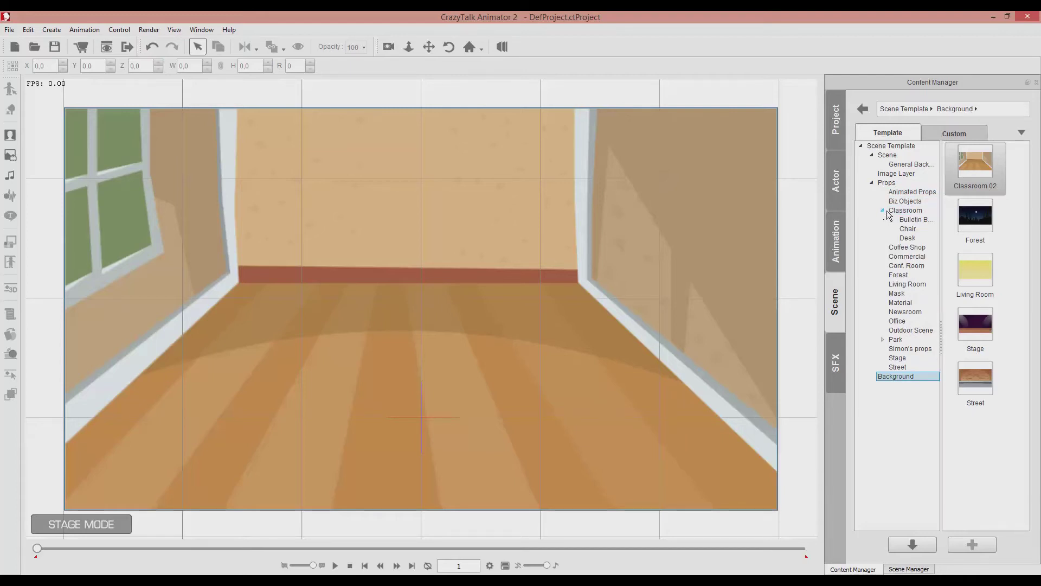
click(908, 238)
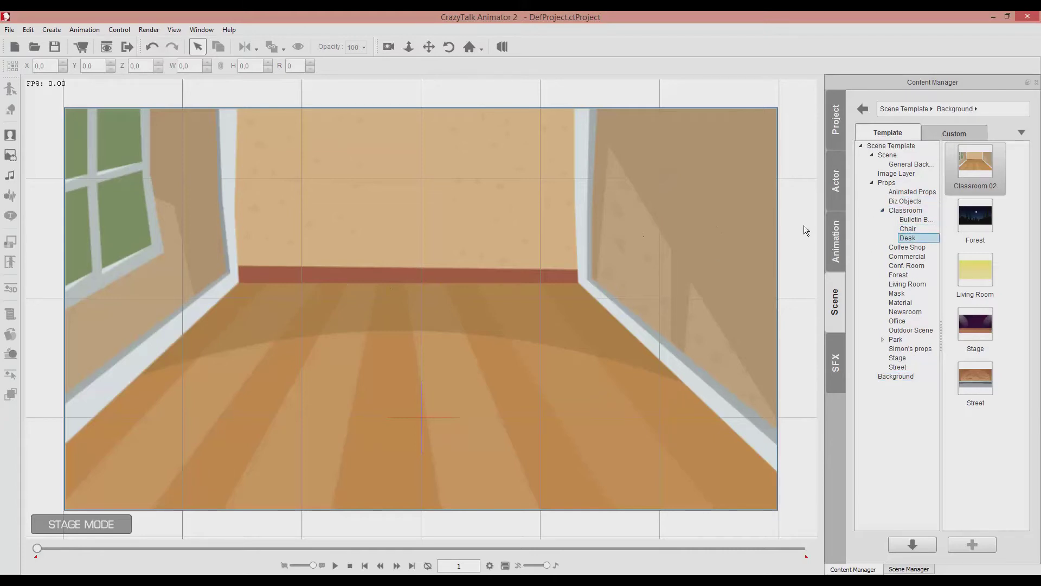
click(908, 229)
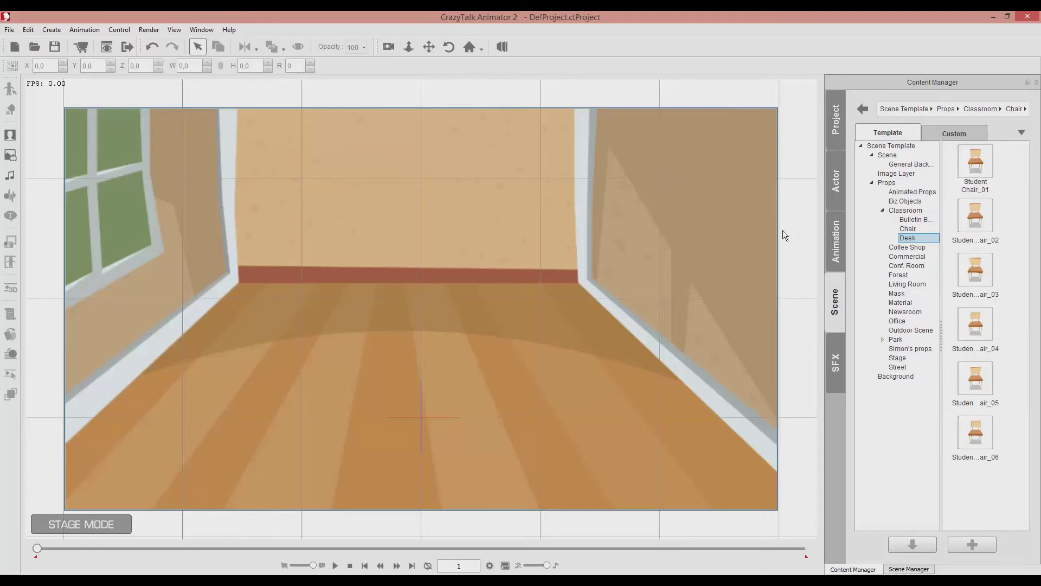
drag(976, 162, 330, 256)
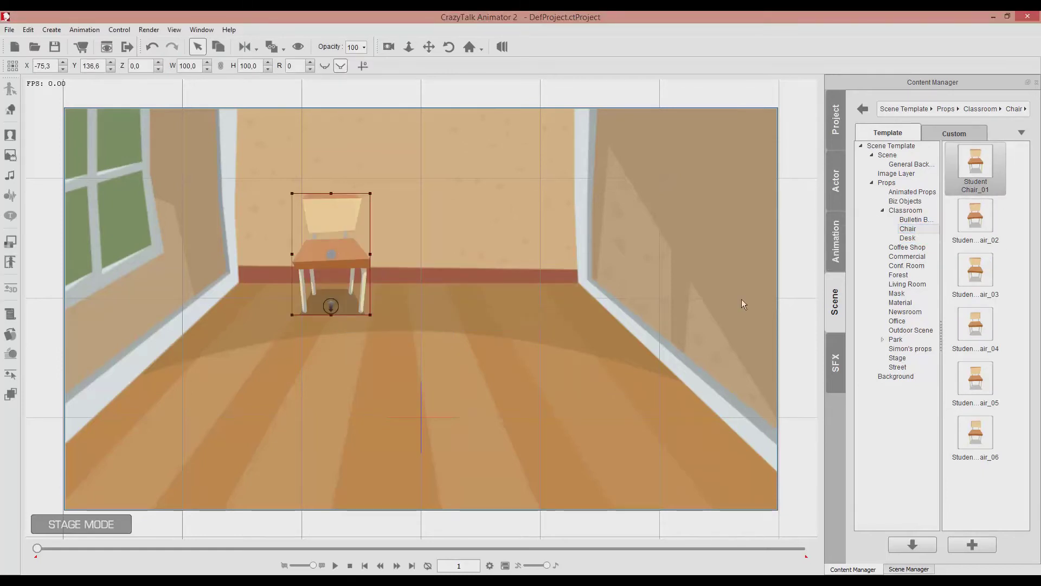
- Add Student Desk_03 in front of the chair, bring it forward to Z 204 and tilt it to 358
click(907, 237)
drag(976, 269, 311, 294)
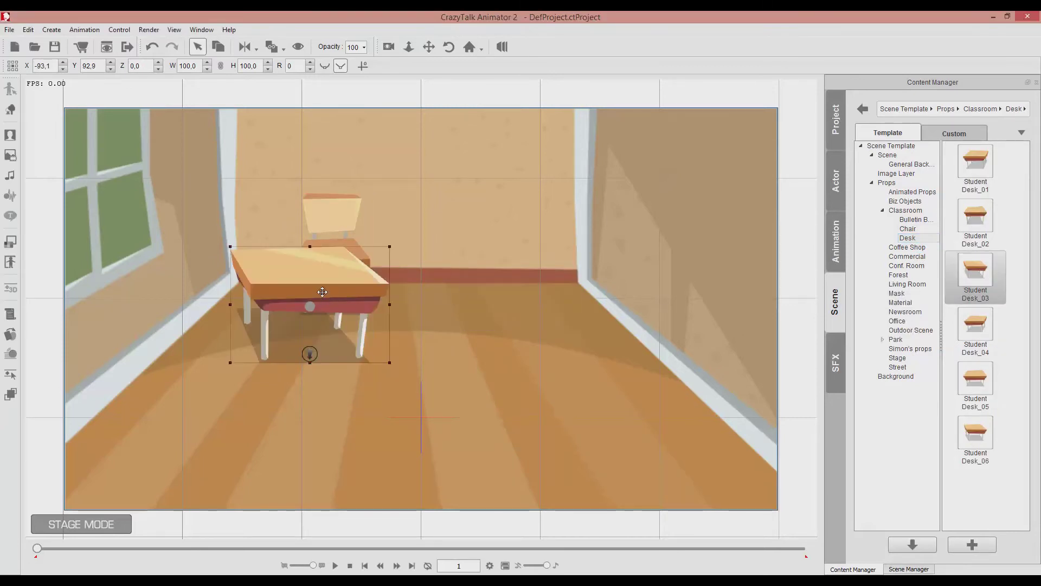
drag(331, 283, 357, 281)
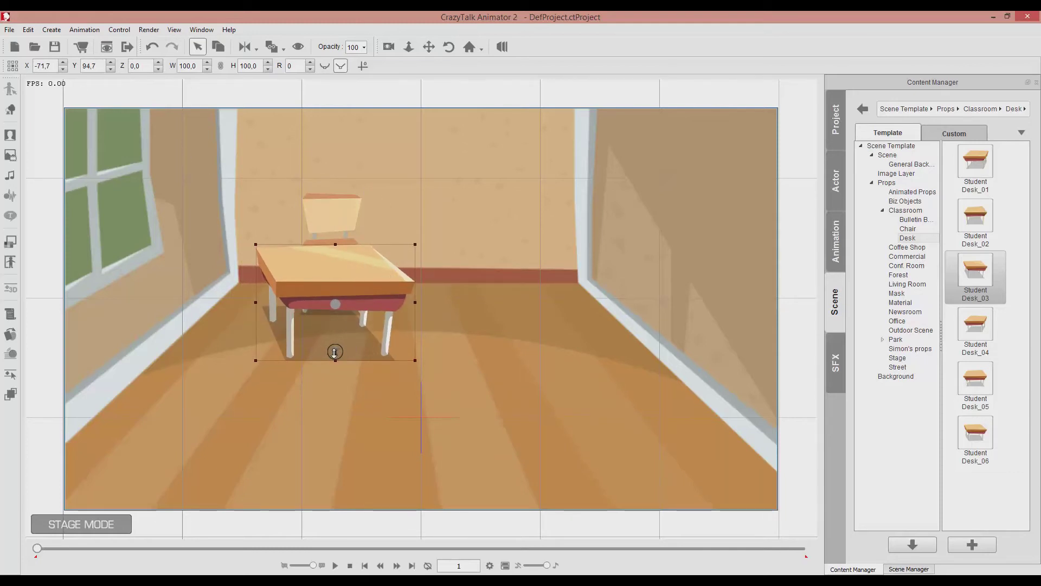
drag(335, 352, 325, 356)
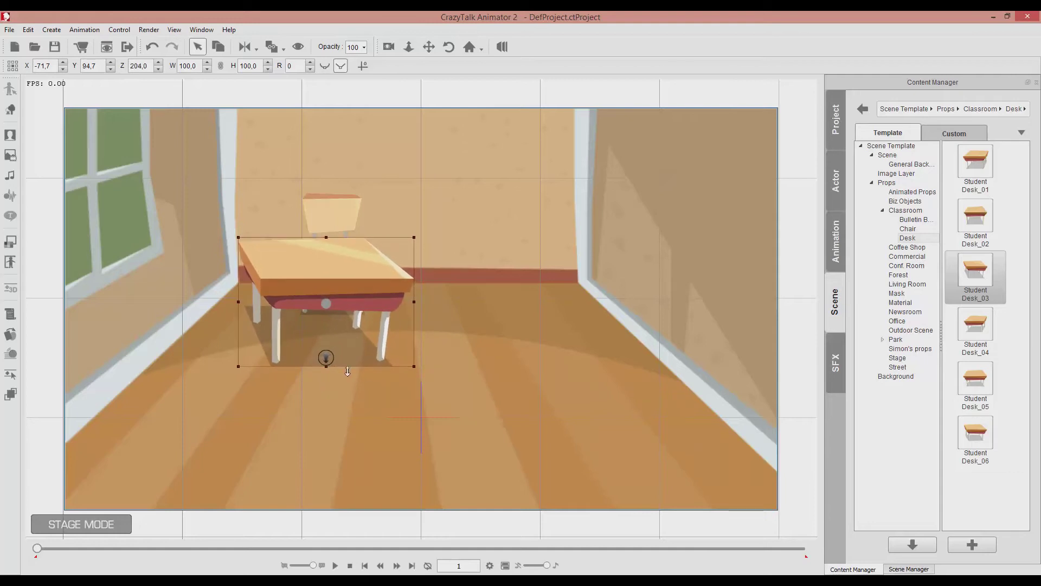
drag(415, 334, 420, 365)
drag(342, 310, 358, 310)
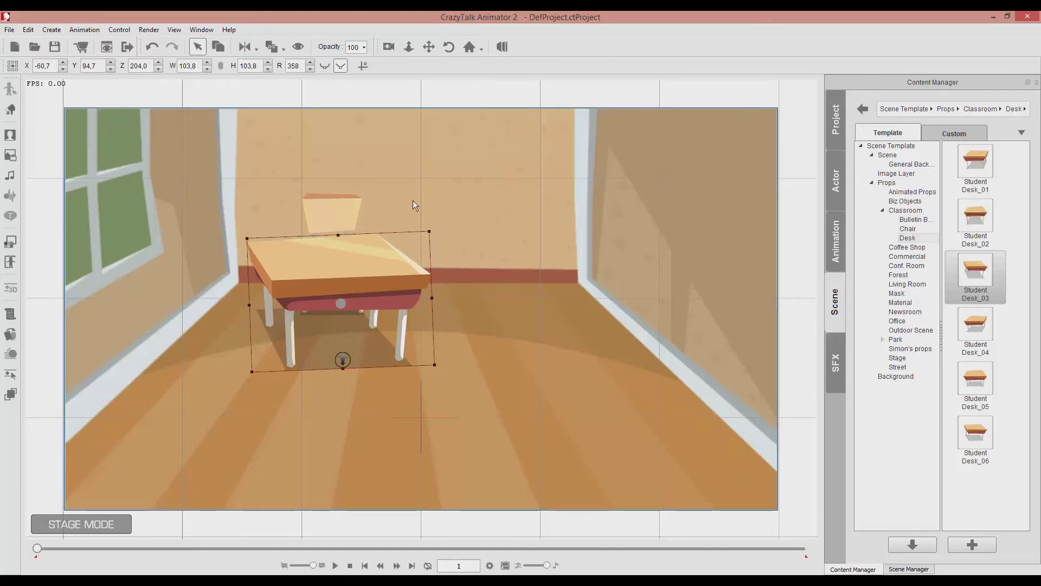
click(836, 192)
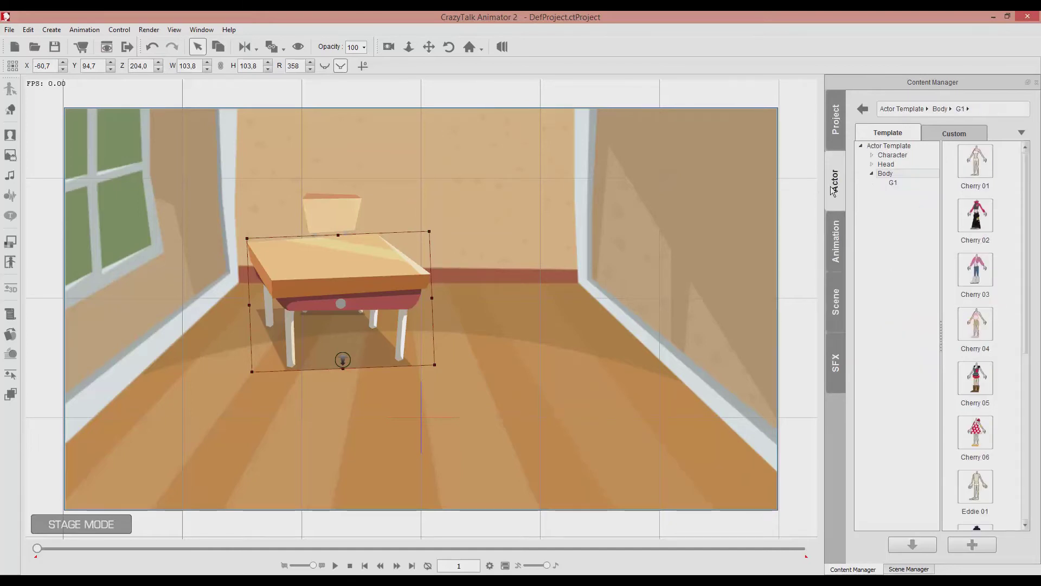
- Drag Cherry 02 from Character > G1 onto the stage to the right of the desk
click(873, 156)
click(893, 165)
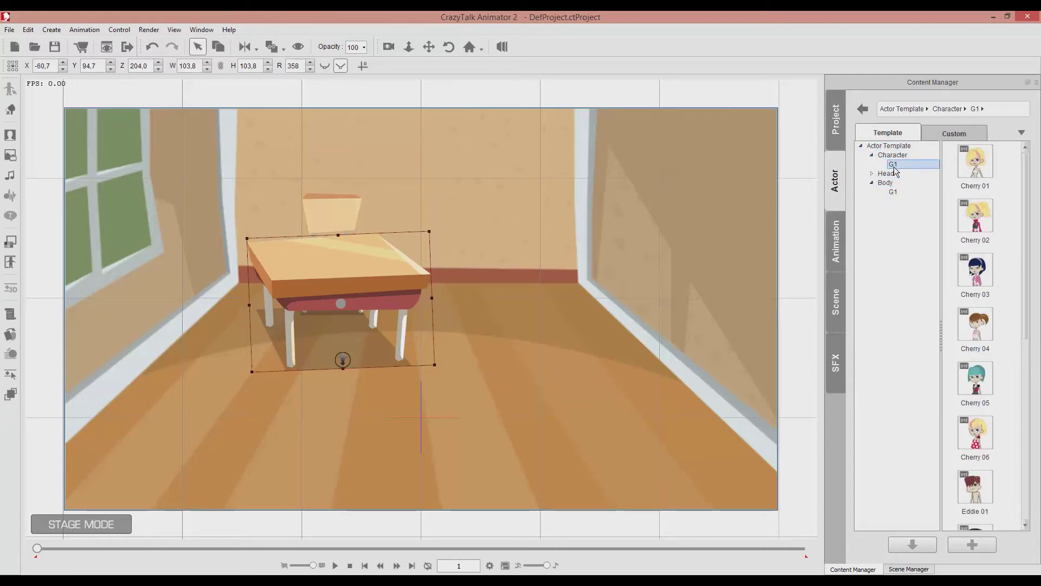
click(959, 211)
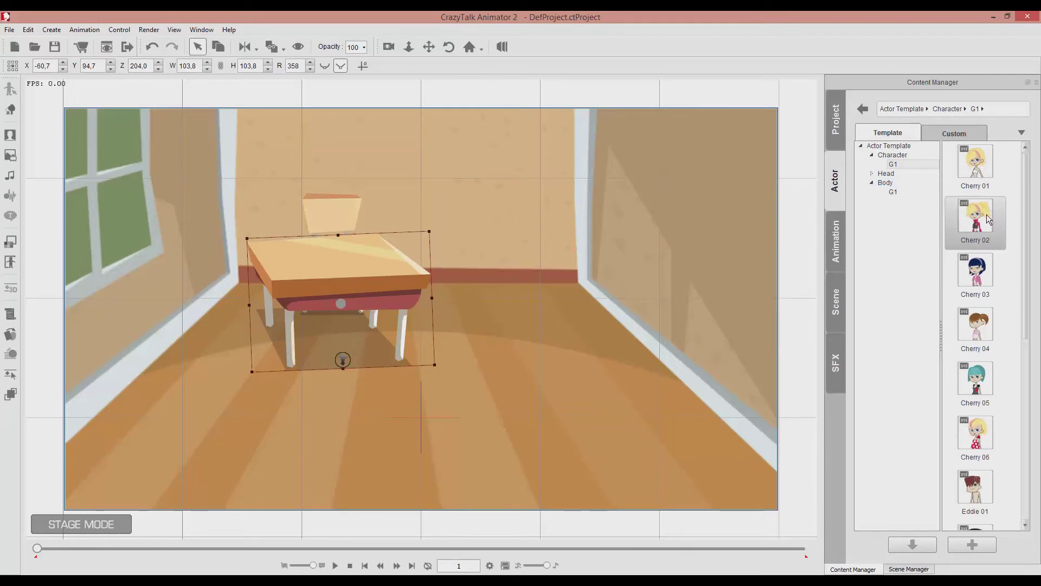
drag(988, 219, 520, 253)
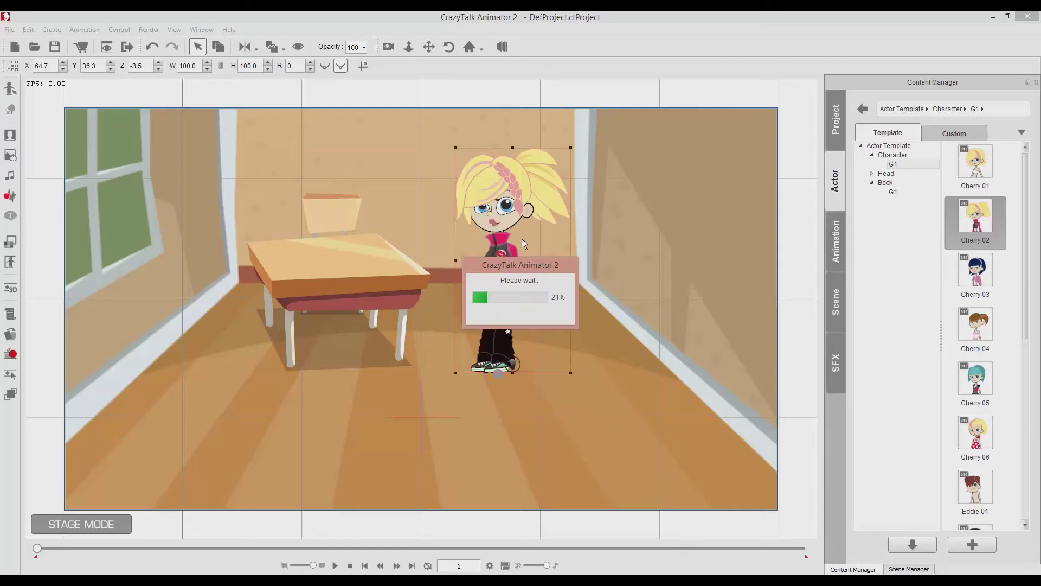
click(834, 293)
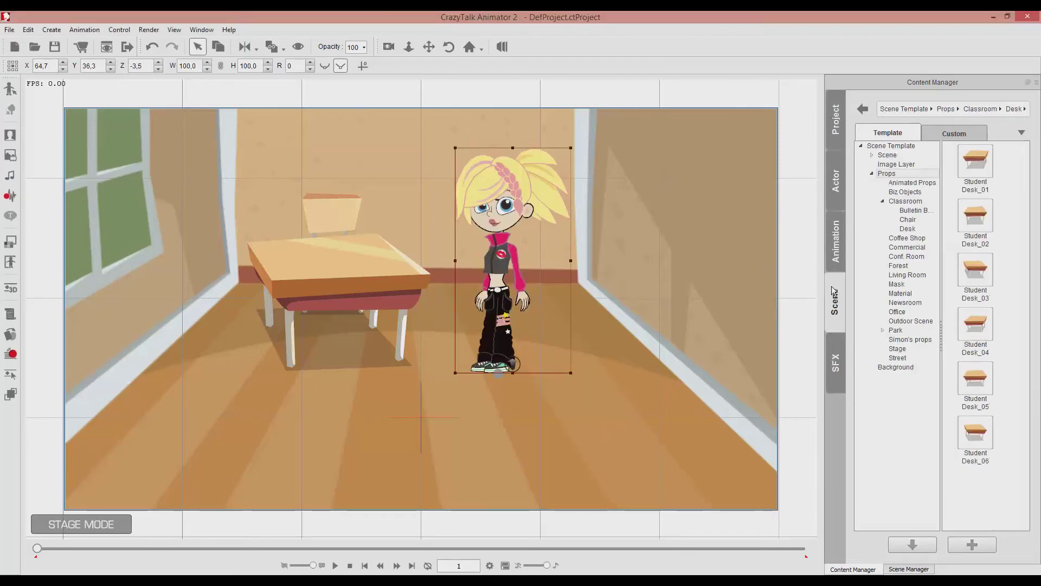
- Replace the classroom with the plain white BG_007 general background
click(882, 201)
click(872, 173)
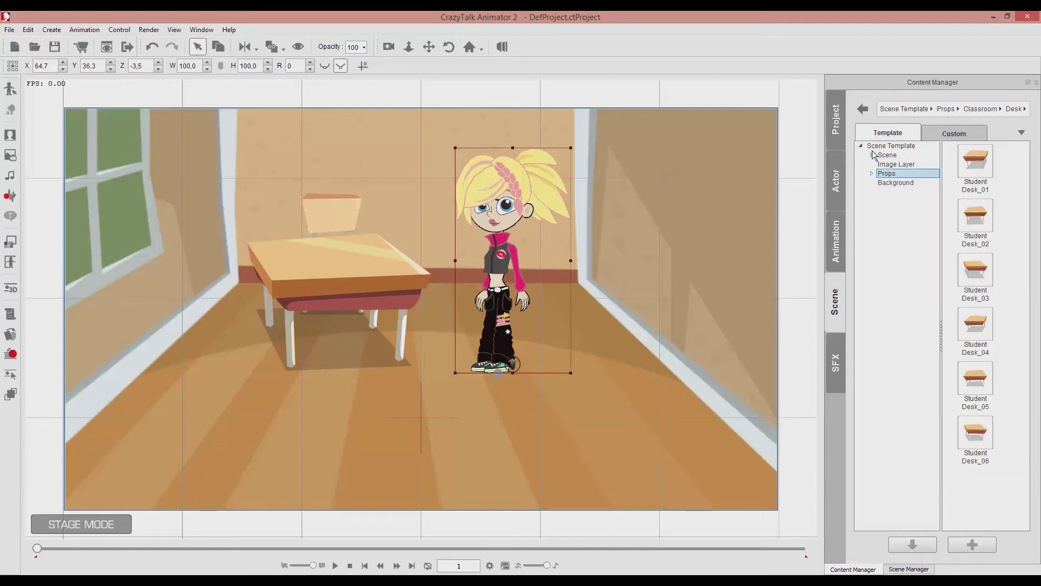
click(872, 156)
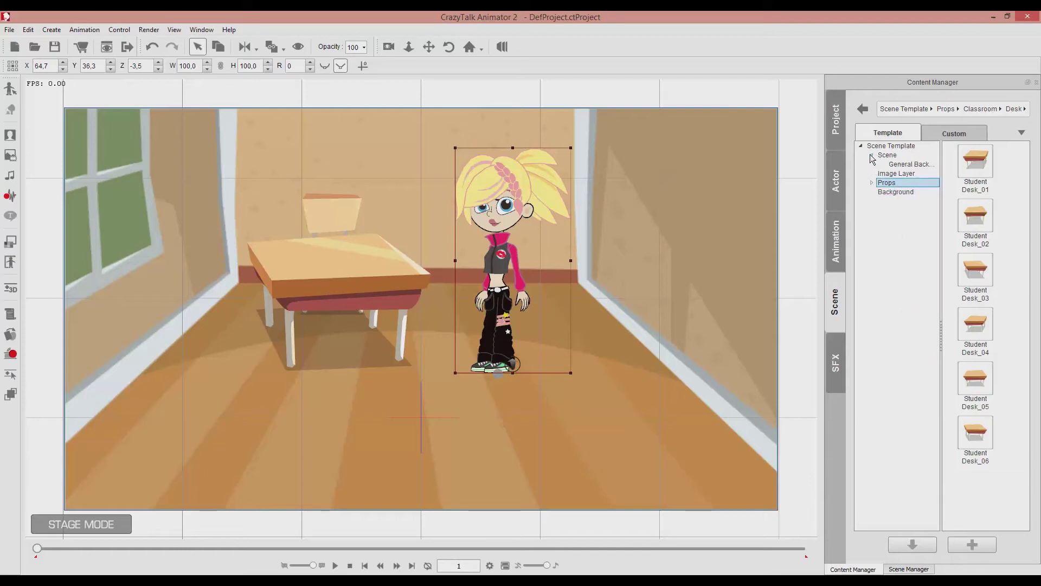
click(896, 166)
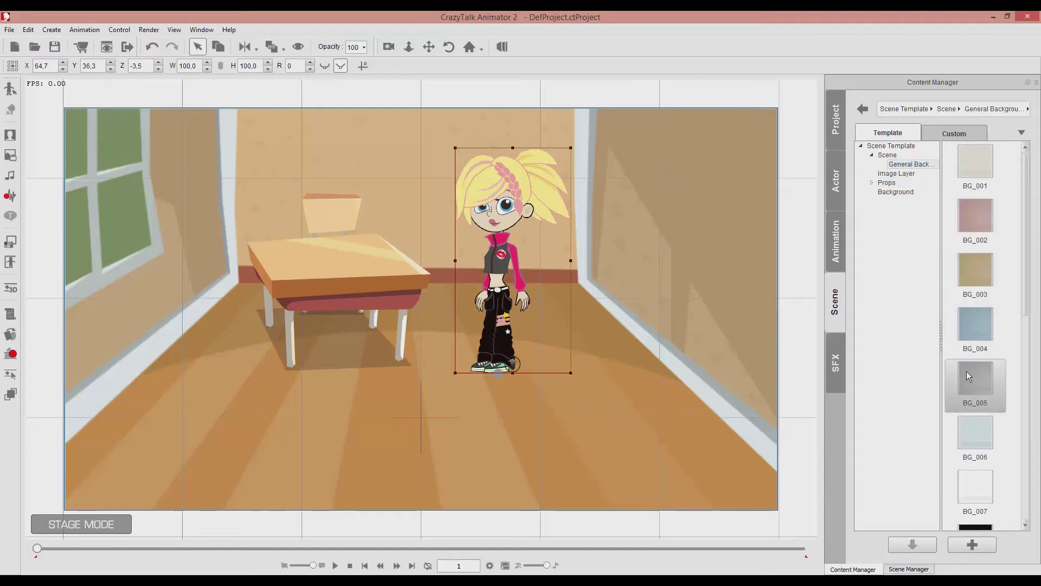
double_click(976, 485)
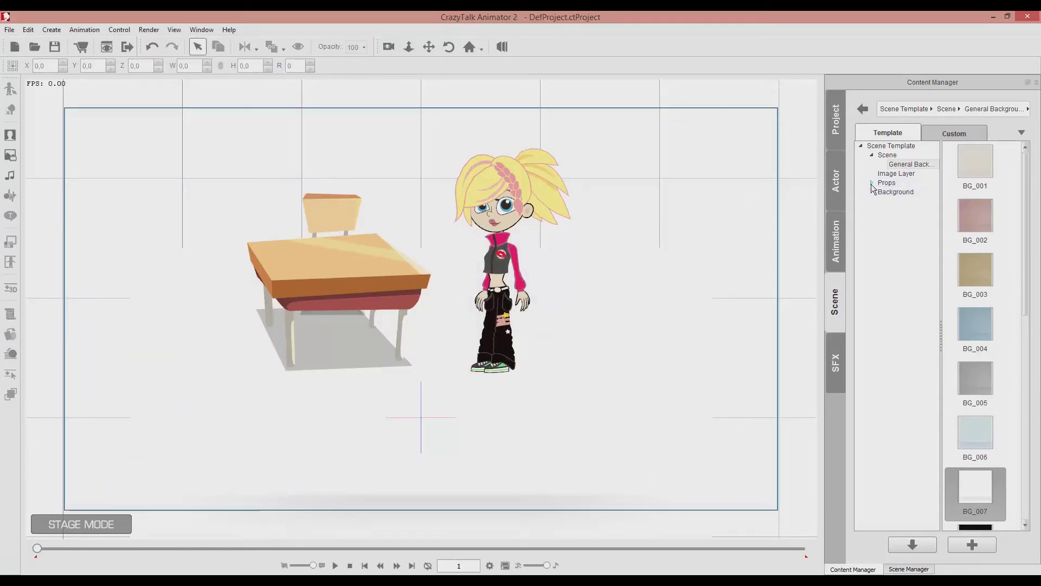
- Drag Classroom 02 from Scene > Background onto the stage to bring up Create Media
click(890, 177)
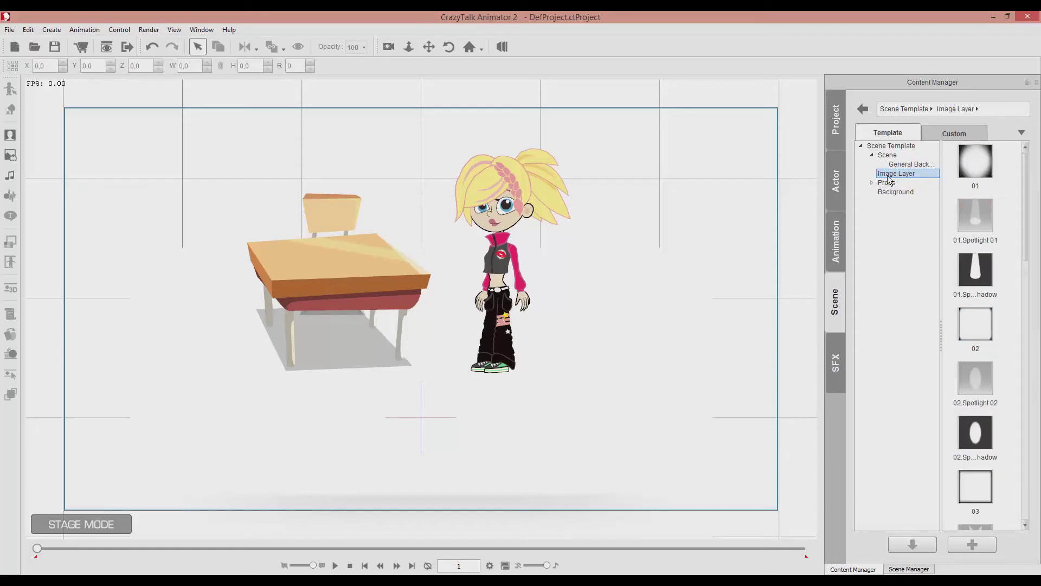
click(898, 193)
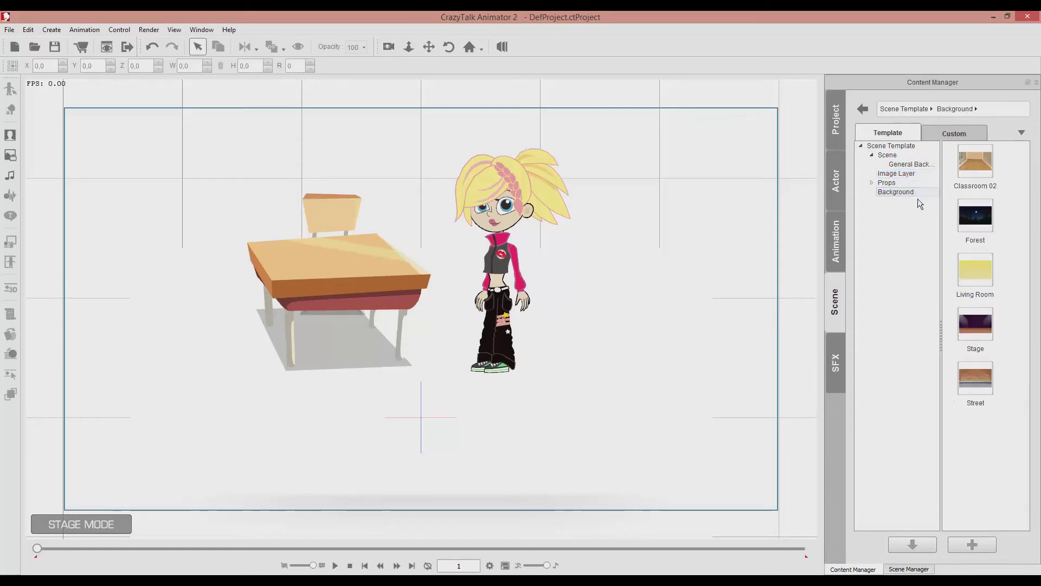
drag(981, 168, 669, 212)
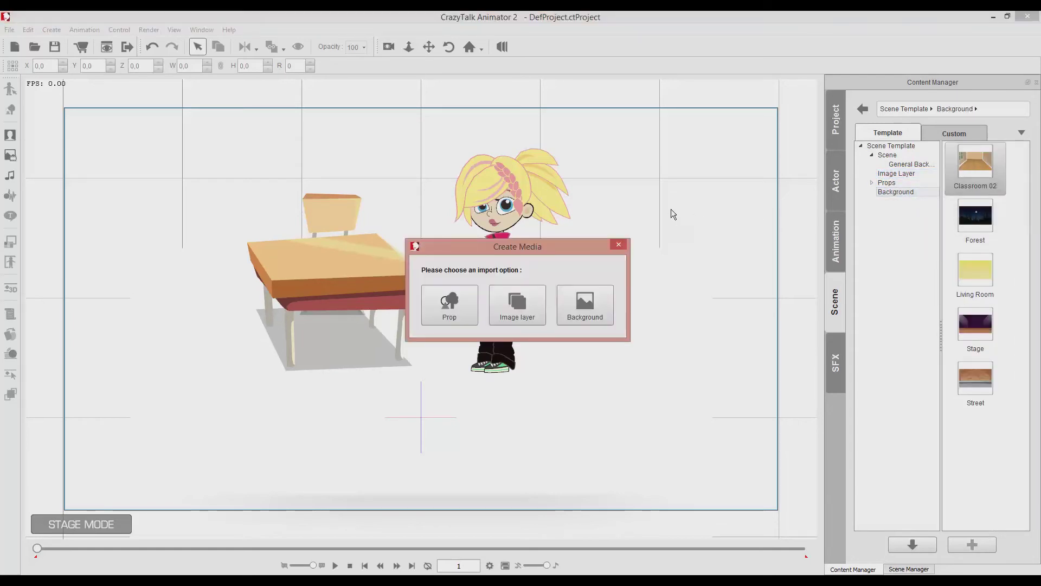
- Import Classroom 02 as the Background behind the white panel, desk and girl, then reset the view
click(575, 301)
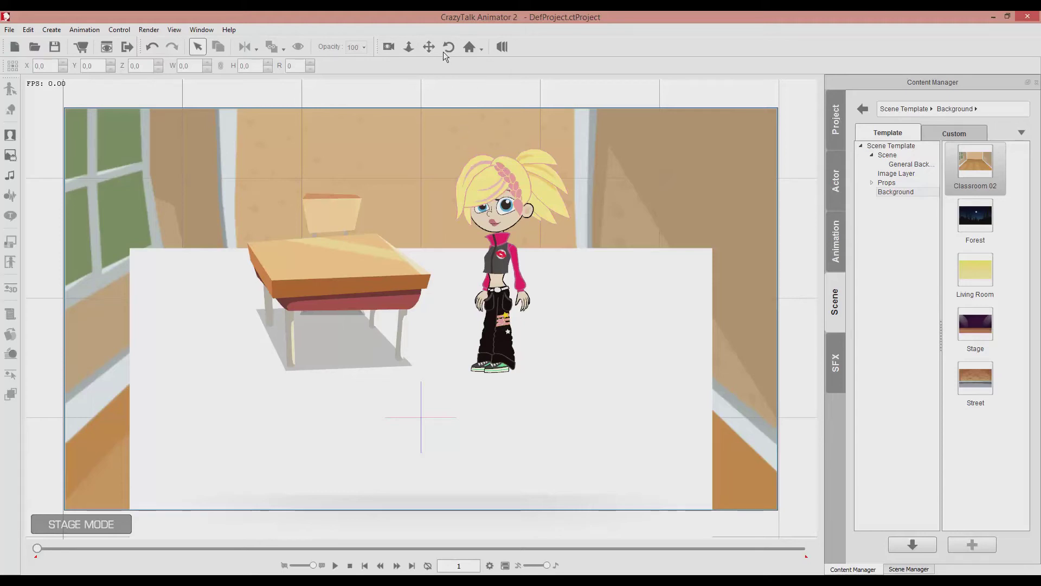
click(428, 47)
drag(456, 209, 490, 311)
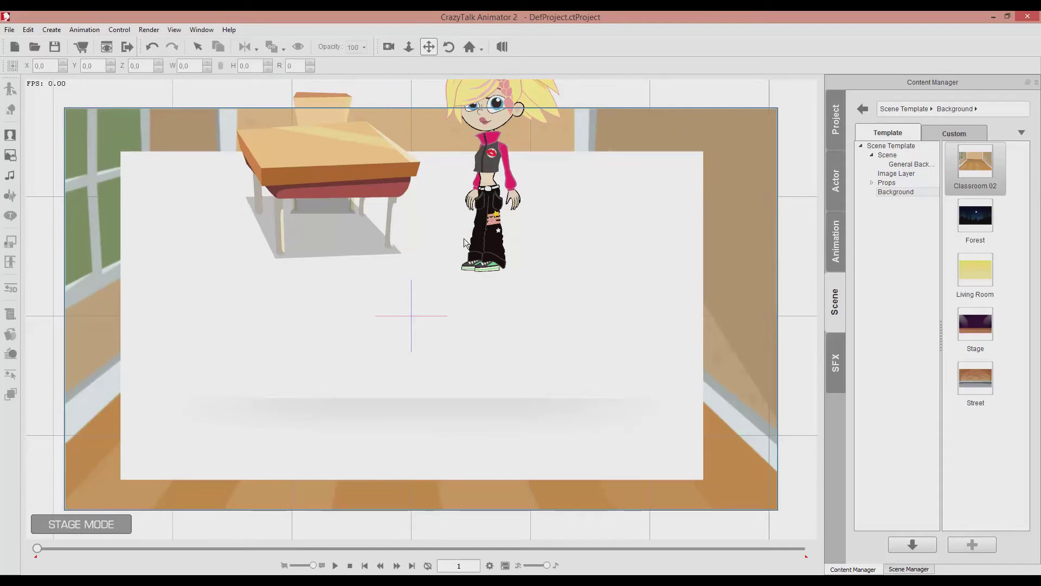
scroll(526, 334, up, 3)
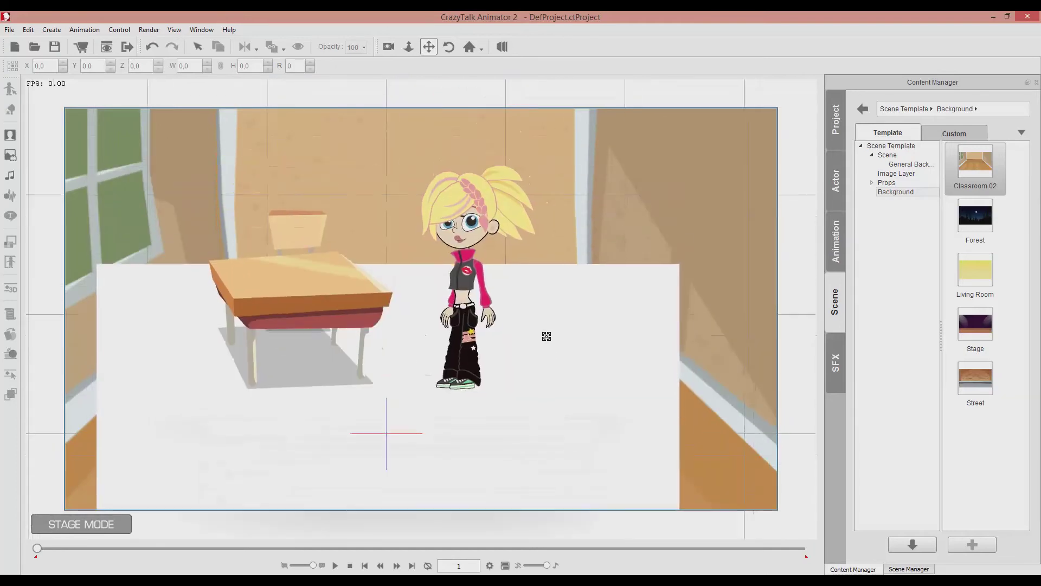
drag(546, 336, 567, 268)
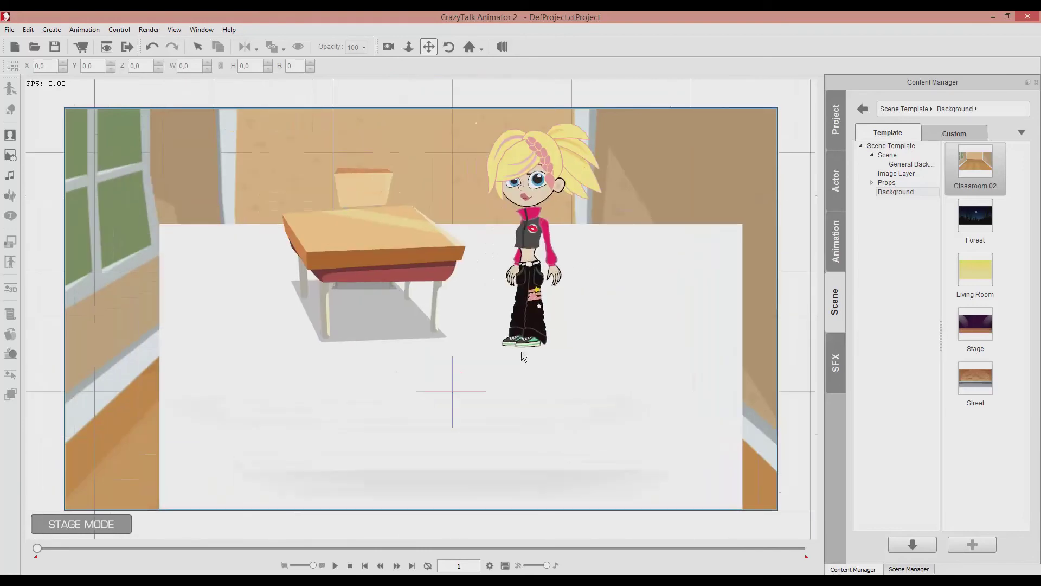
drag(522, 356, 548, 265)
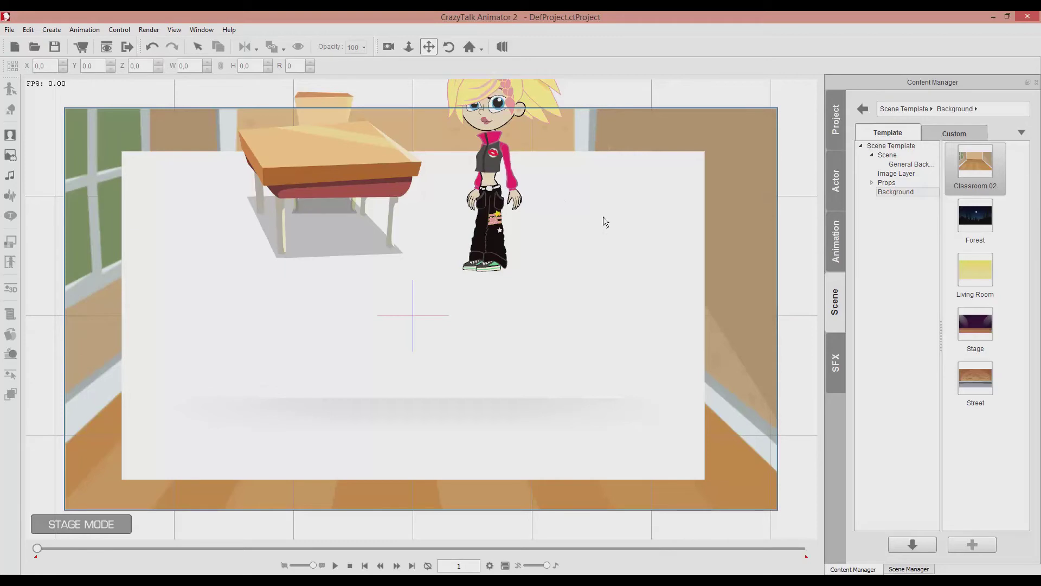
drag(587, 229, 572, 259)
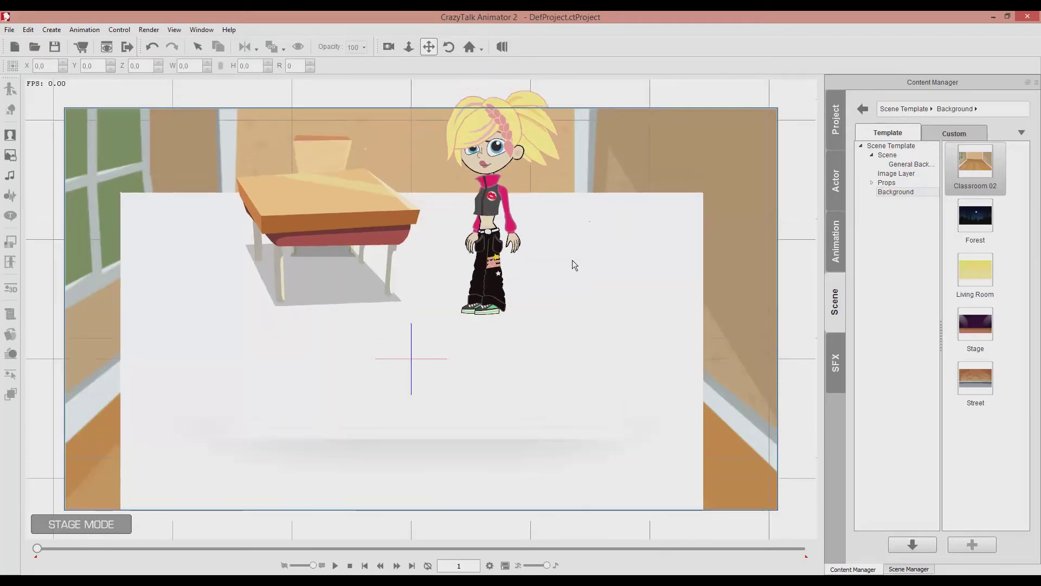
drag(412, 346, 431, 336)
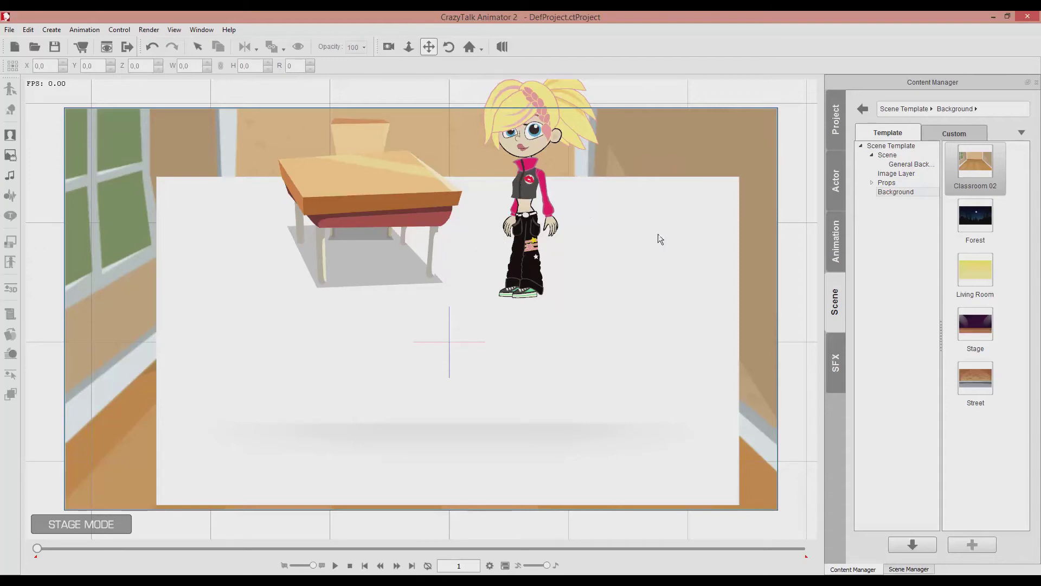
click(502, 47)
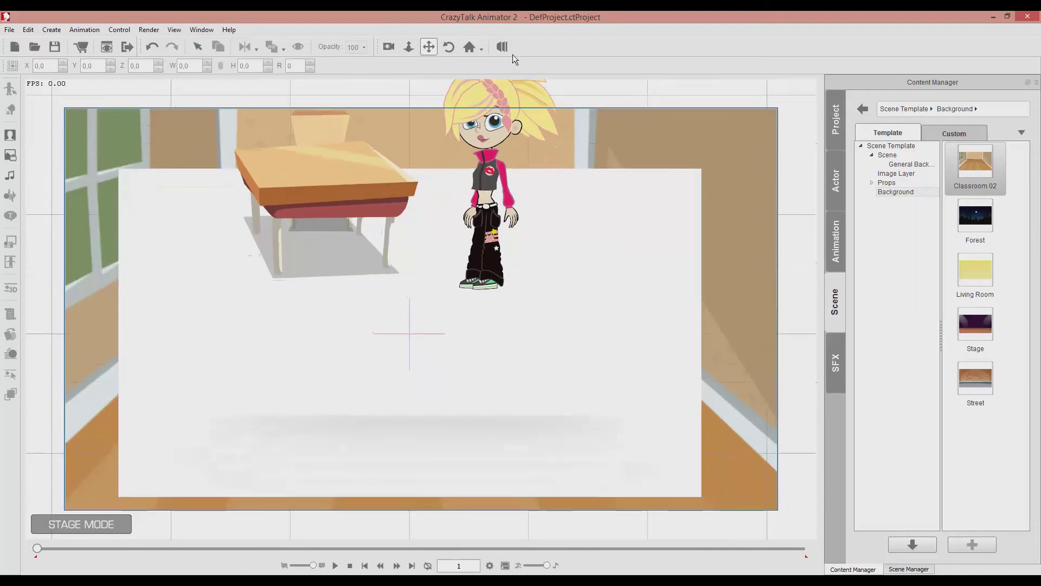
click(503, 48)
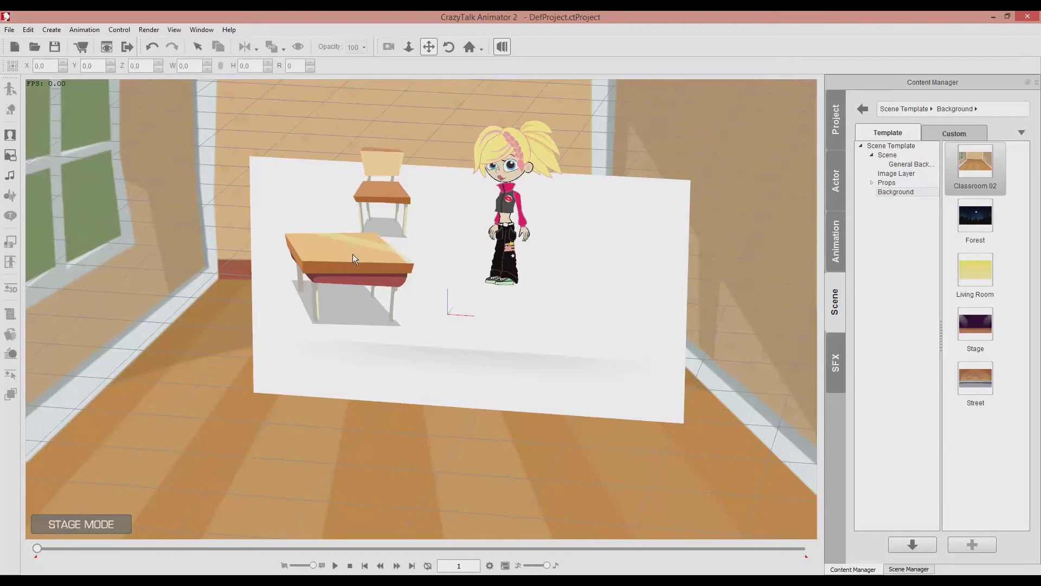
drag(519, 196, 491, 227)
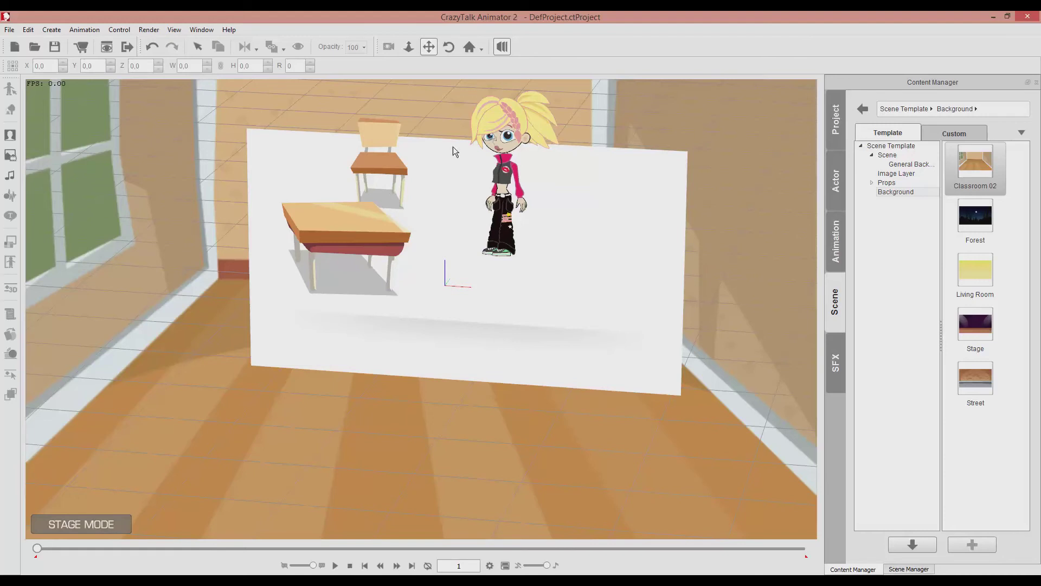
click(502, 47)
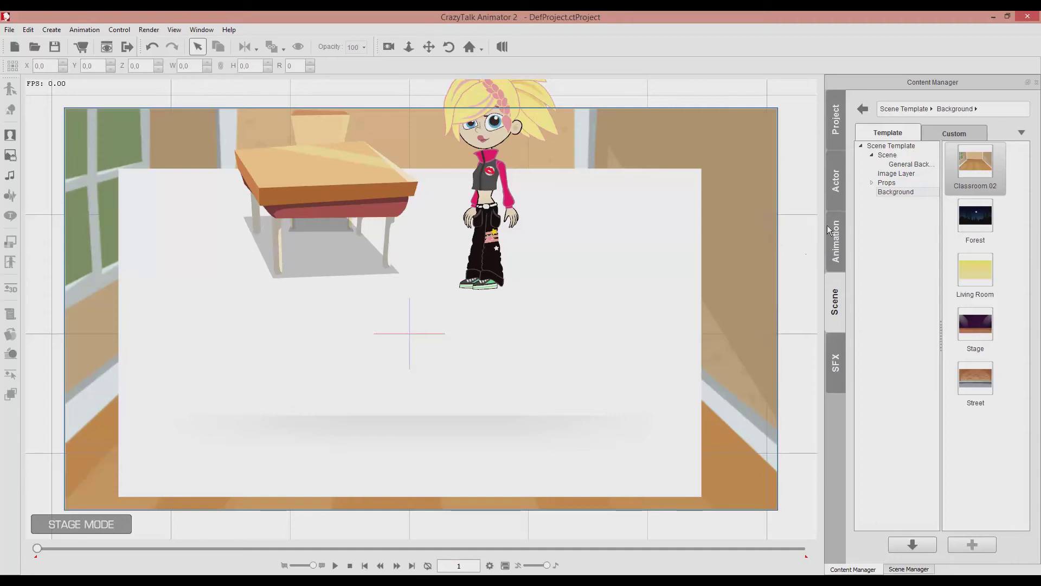
- Select and delete the white backdrop covering the classroom
click(902, 164)
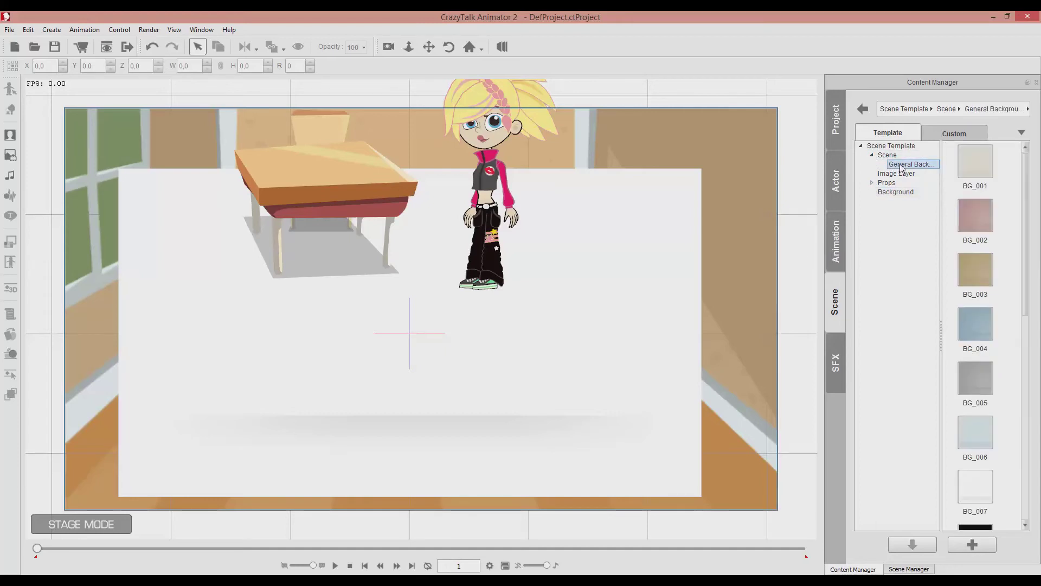
click(604, 271)
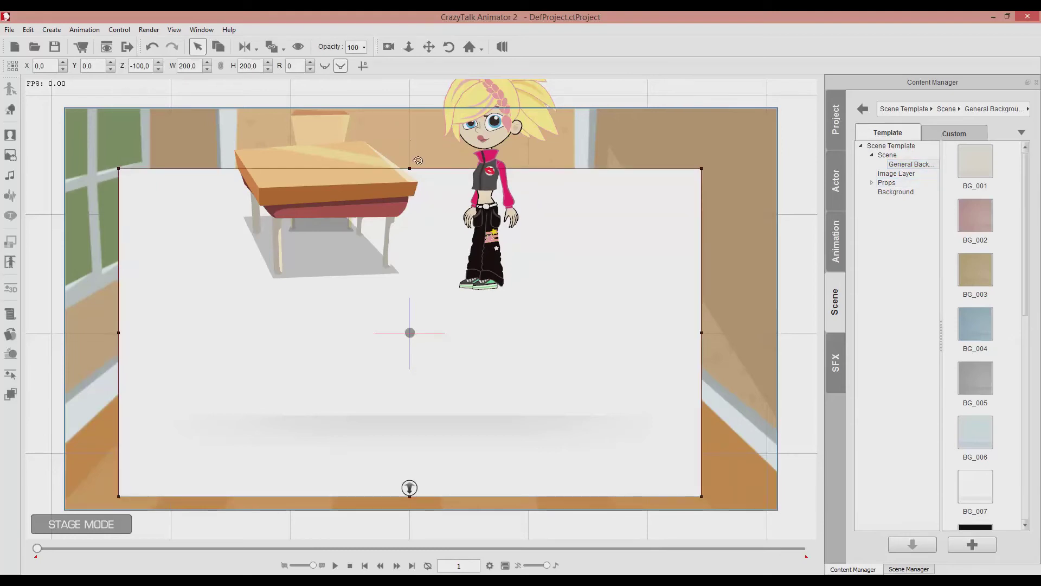
click(477, 157)
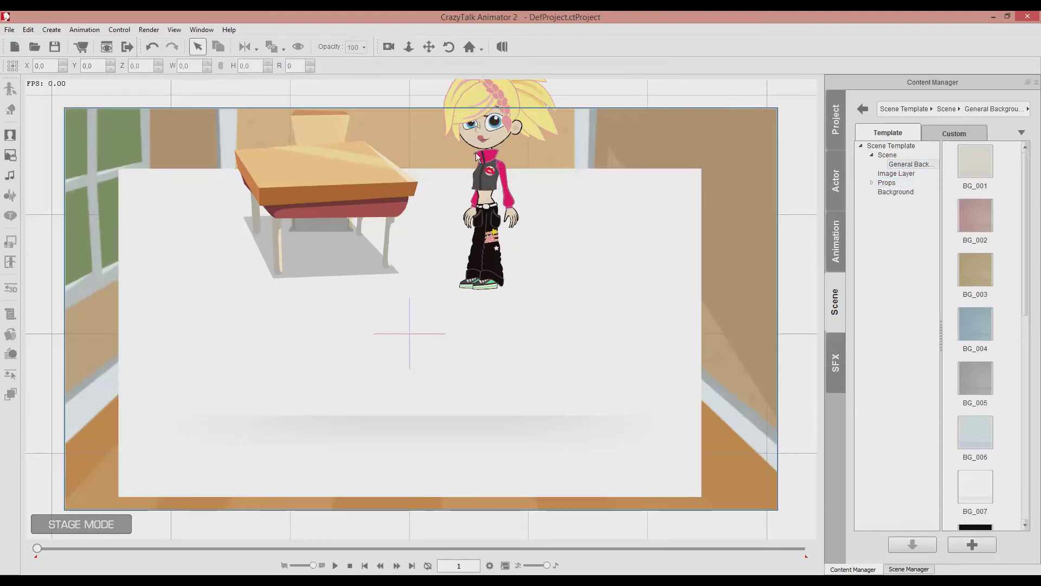
click(564, 217)
key(Delete)
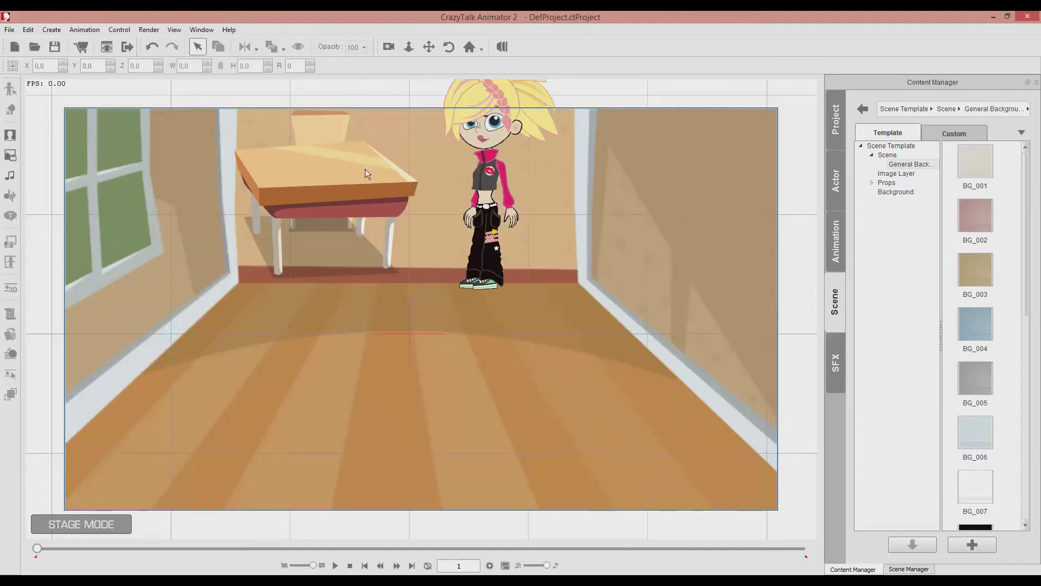
- Delete the desk and chair, then move the girl down to mid-floor at Y -62.5
click(356, 200)
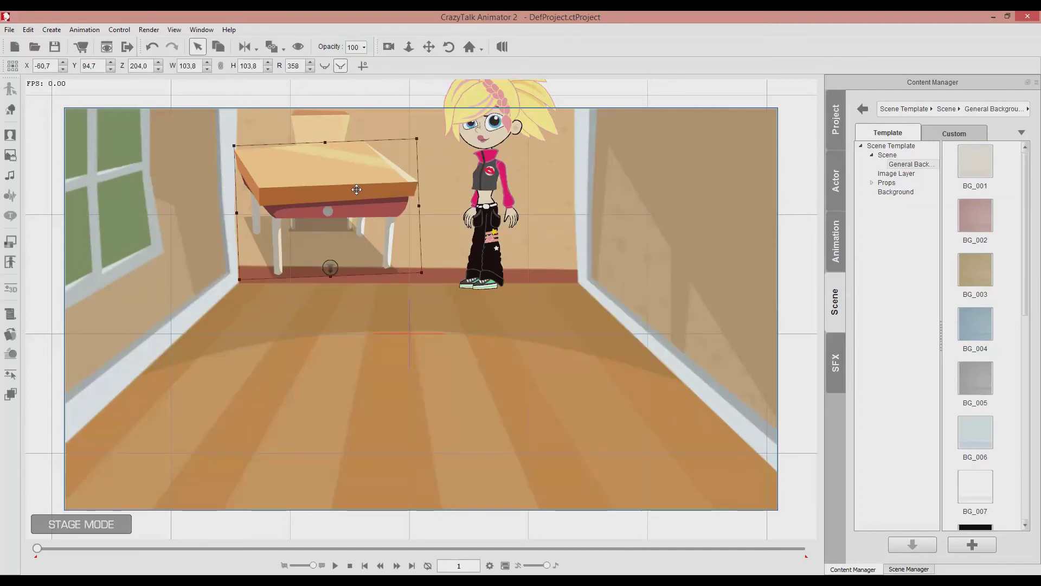
key(Delete)
click(338, 167)
key(Delete)
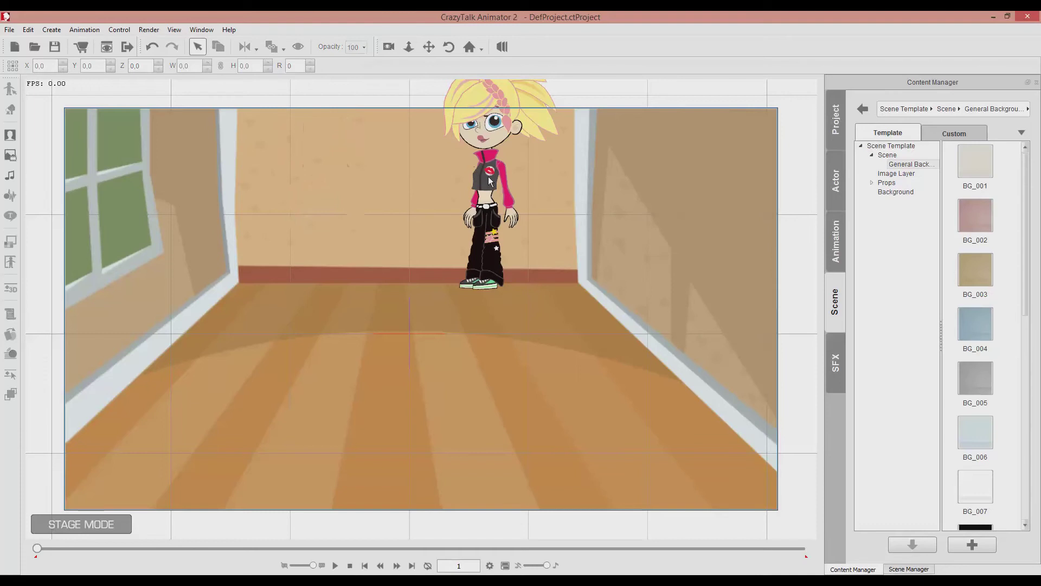
click(488, 177)
drag(477, 193, 424, 294)
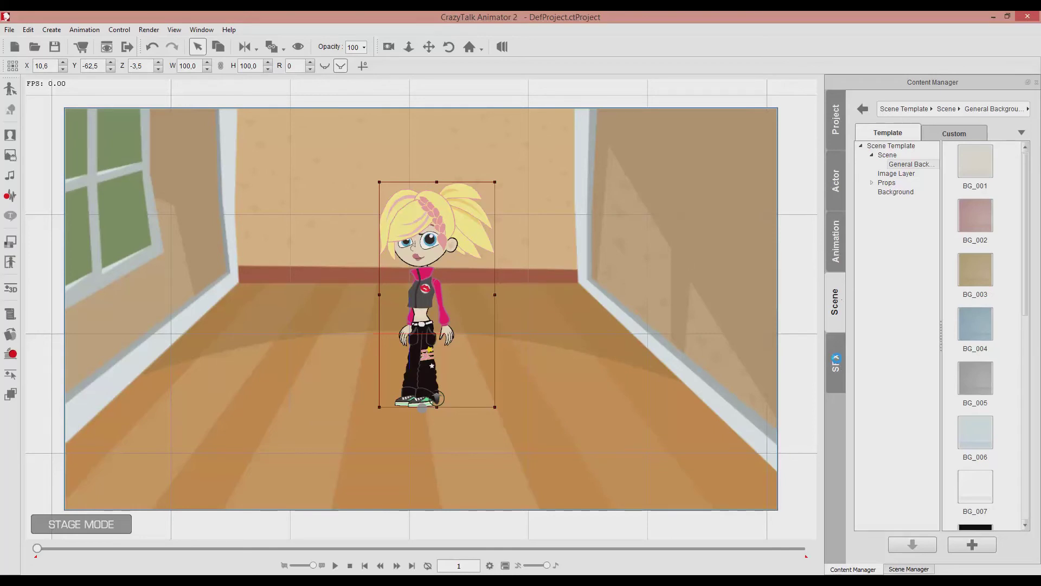
- Open the Special FX library and browse the Comic, Realistic and Subtitle text templates
click(836, 361)
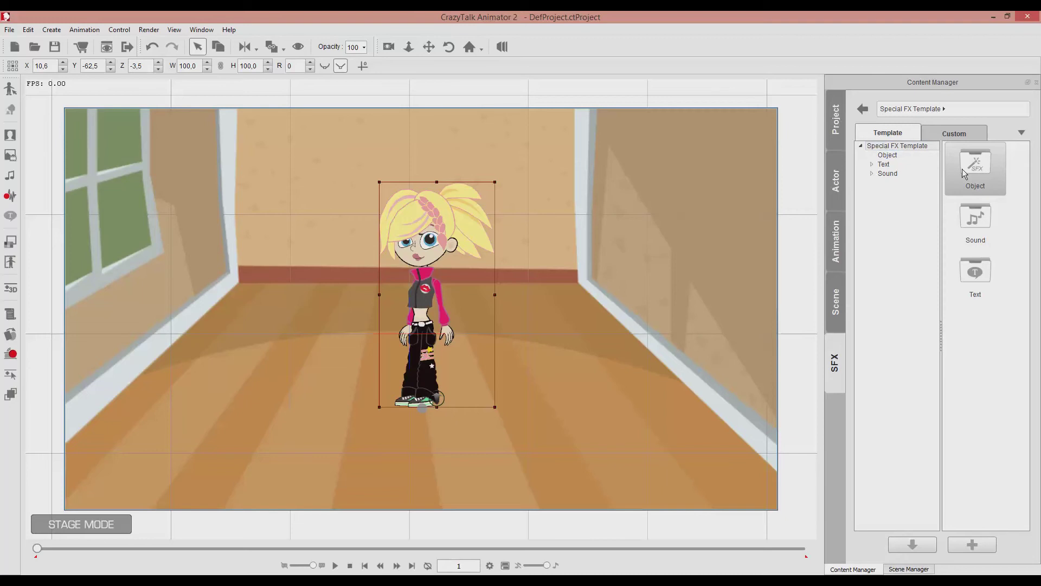
double_click(976, 163)
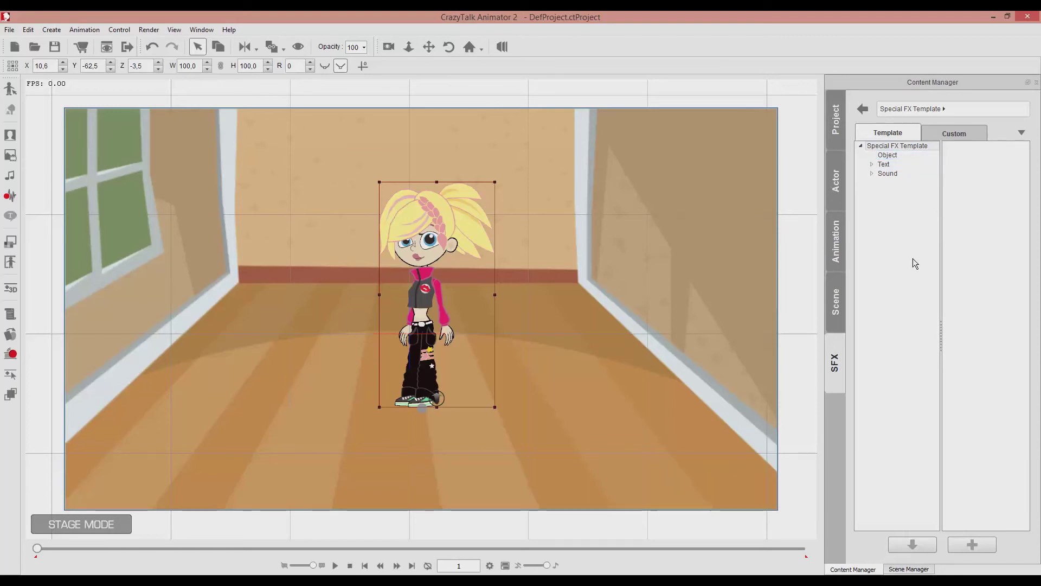
click(872, 164)
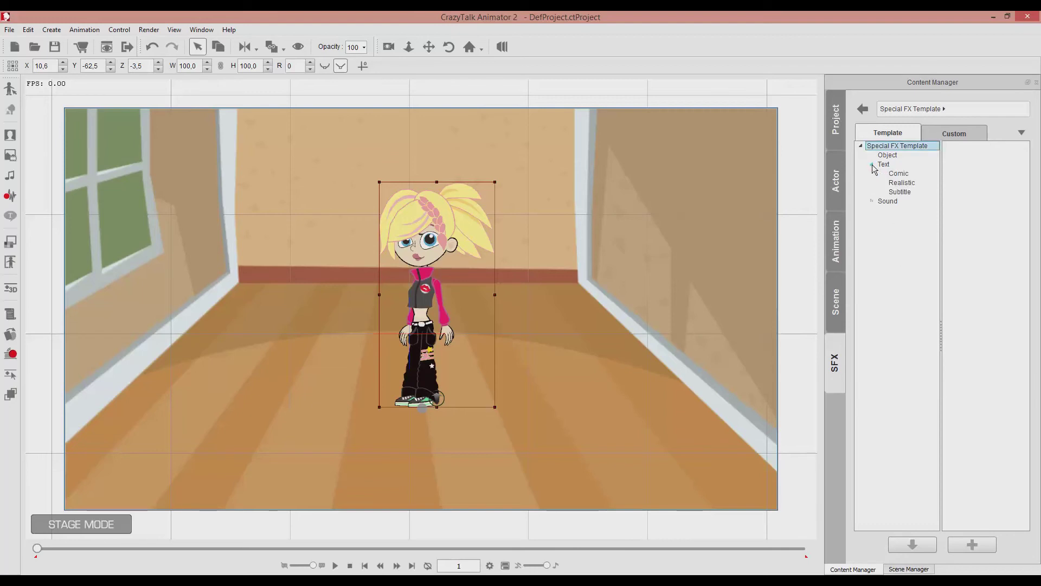
click(900, 175)
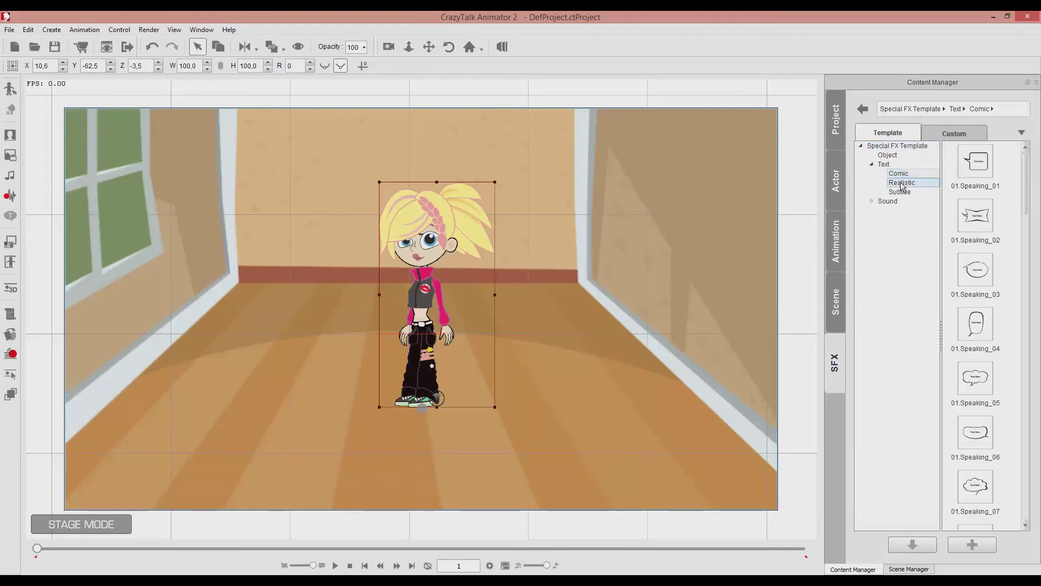
click(902, 183)
click(901, 192)
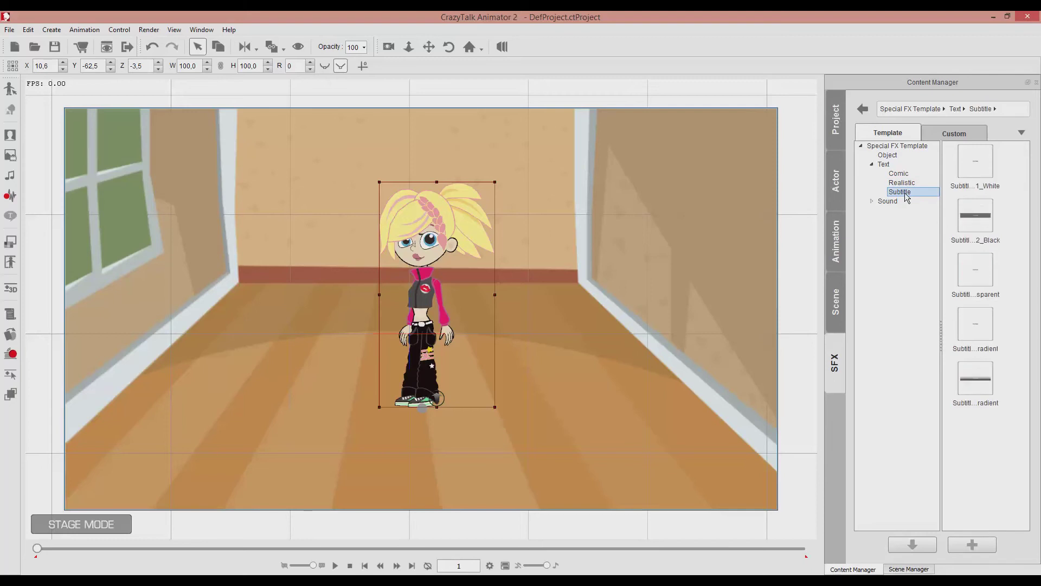
click(902, 174)
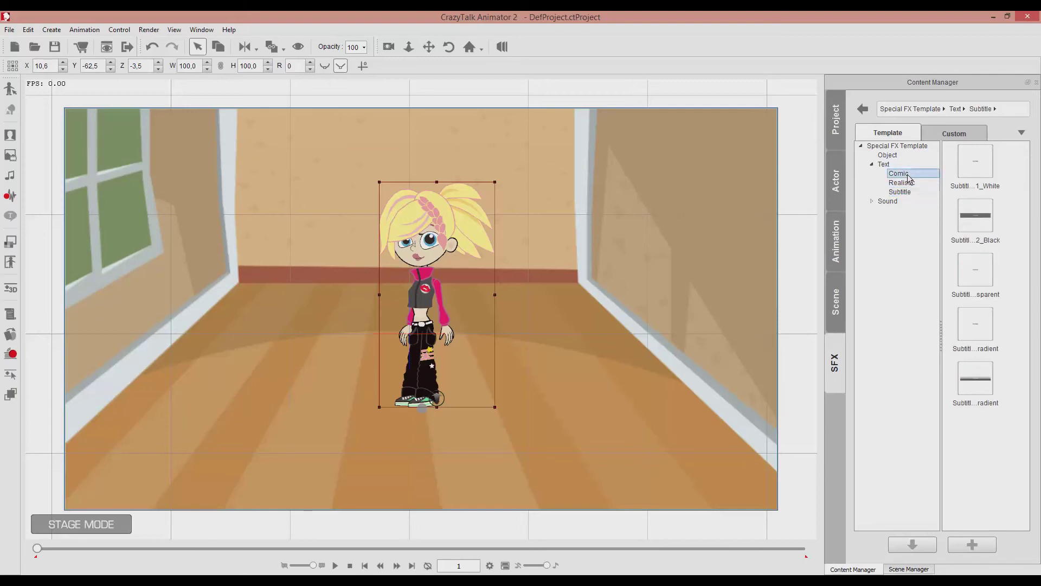
- Expand the Sound category to list sound effects such as Door and Doorbell
click(873, 202)
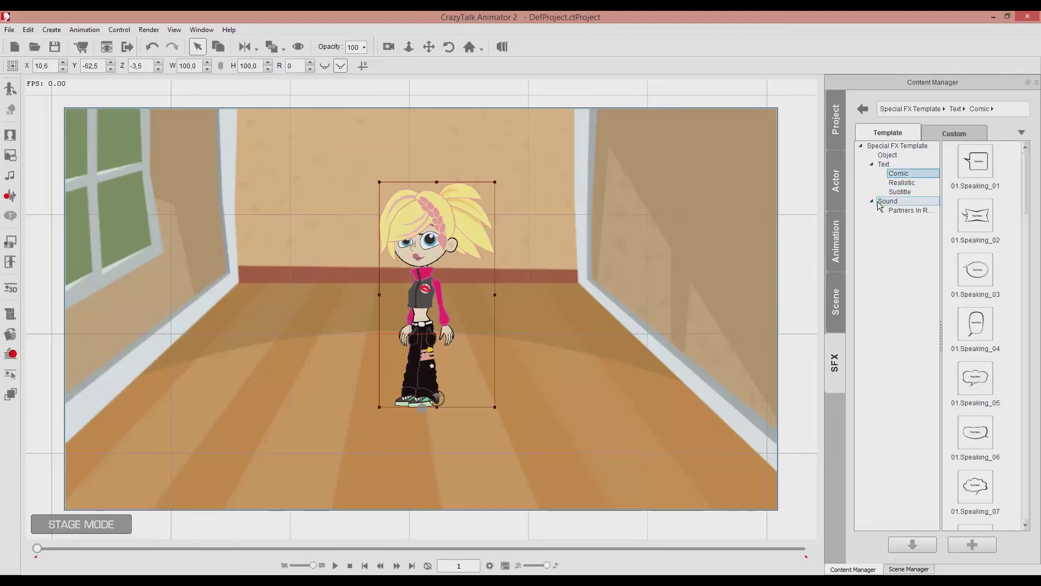
click(900, 211)
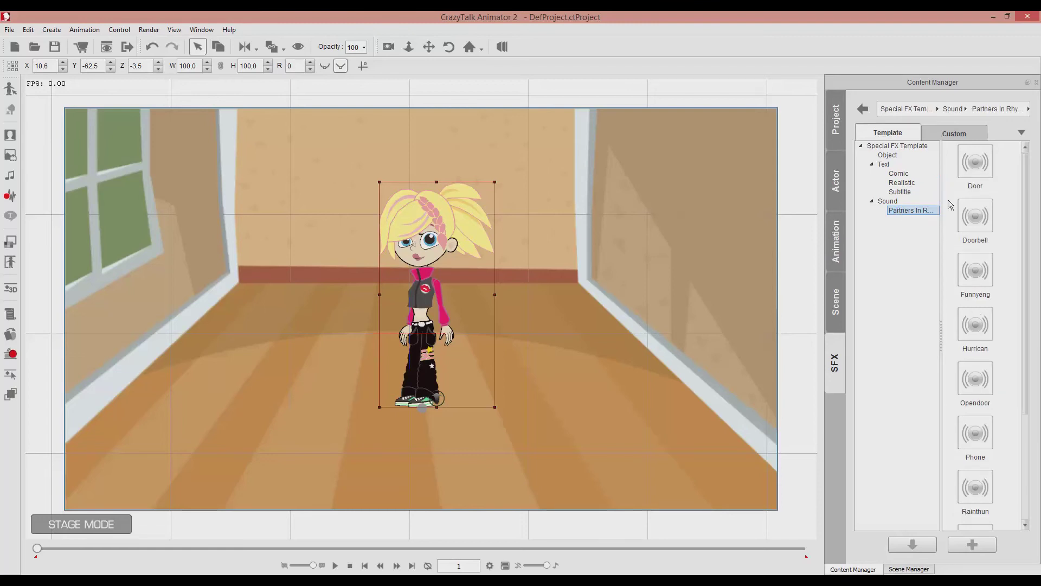
click(975, 159)
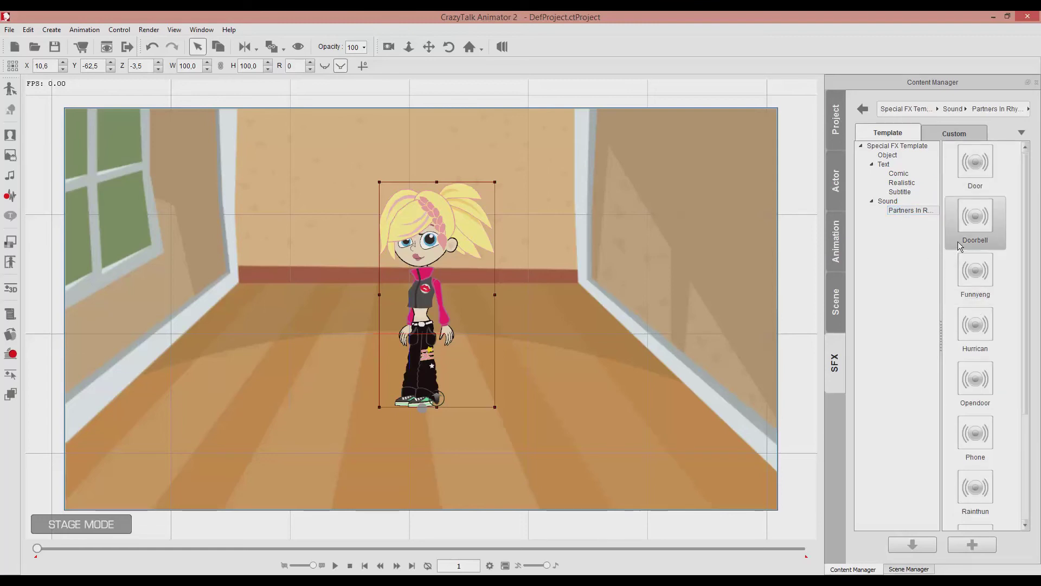
mouse_move(1026, 199)
mouse_down()
mouse_move(1024, 316)
mouse_move(1032, 191)
mouse_up()
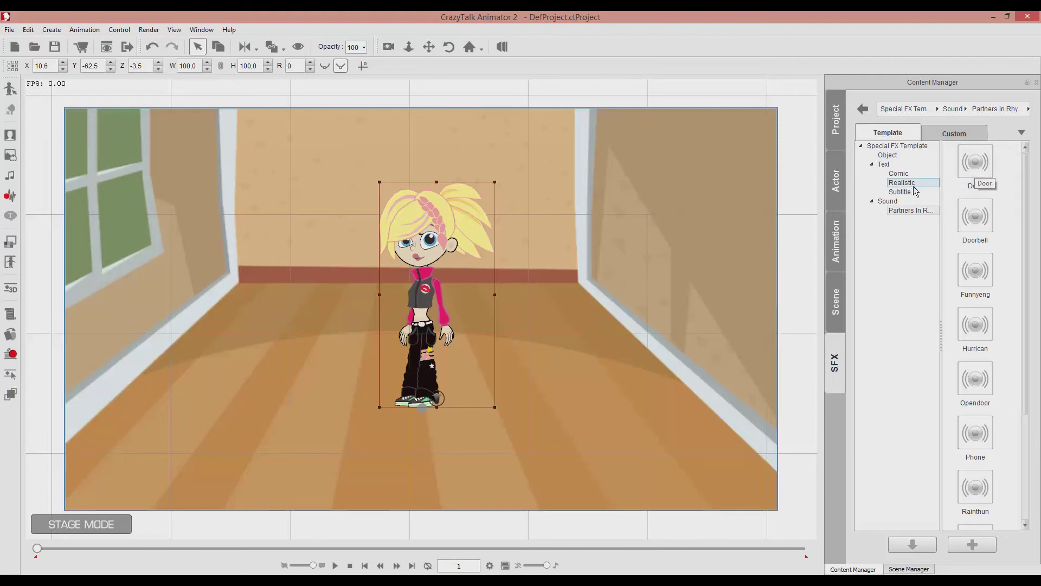
- Bring up the Face expression templates in the Animation library
click(835, 230)
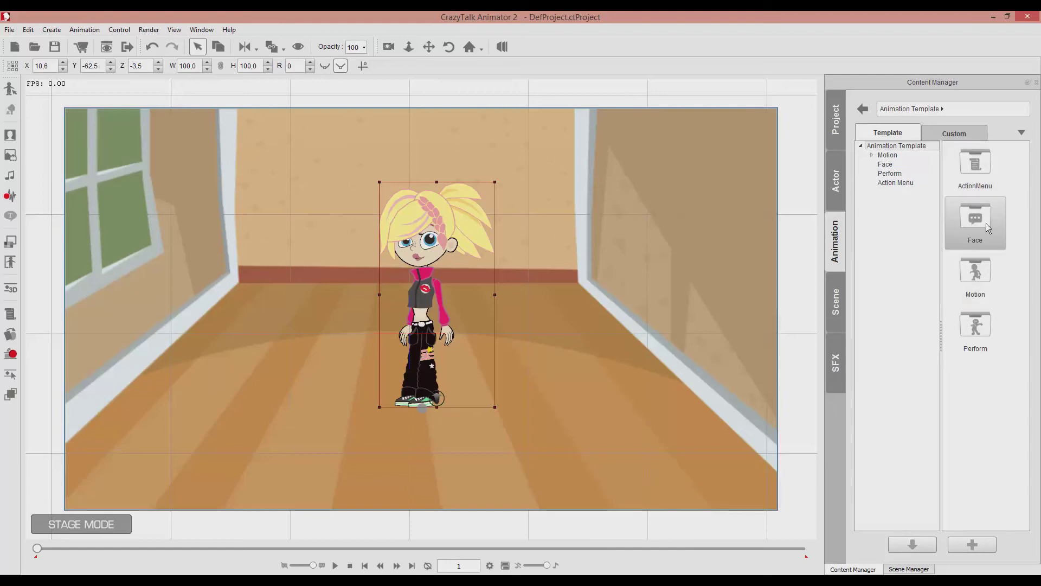
click(952, 230)
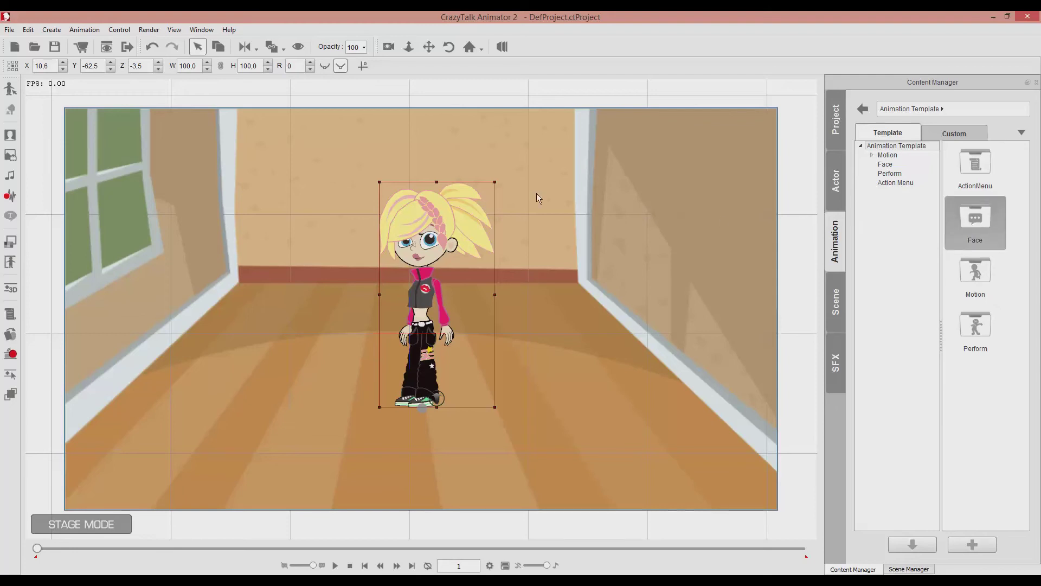
double_click(972, 220)
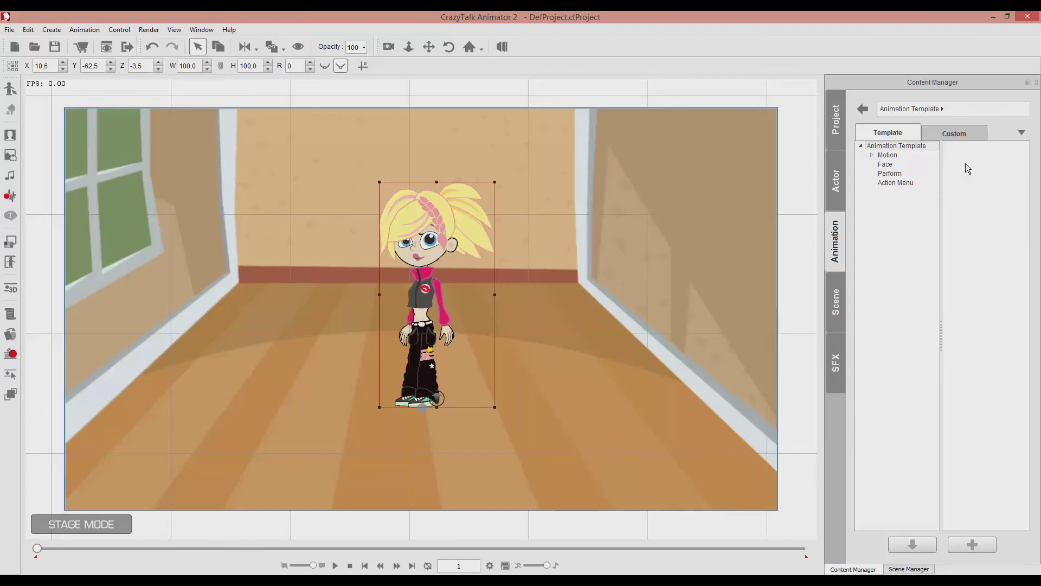
click(886, 165)
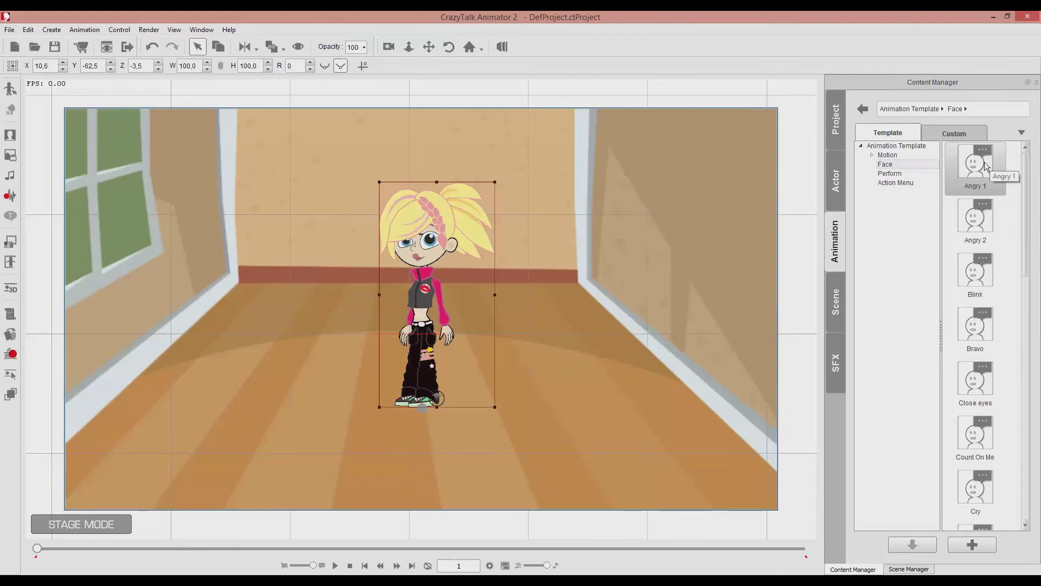
- Apply Angry 1 to the girl, pause the preview and rewind to frame 1
drag(986, 167, 400, 226)
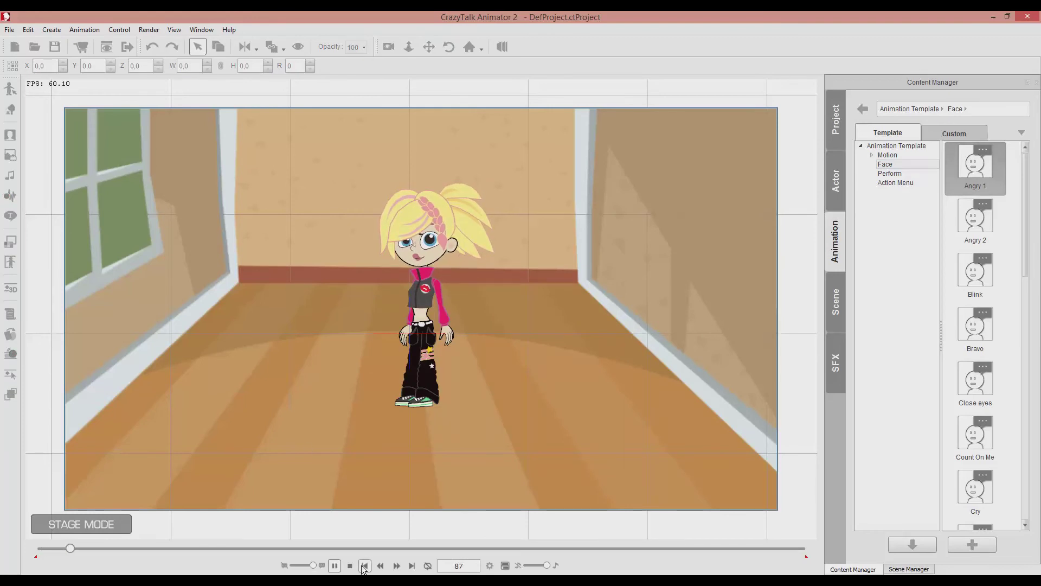
key(space)
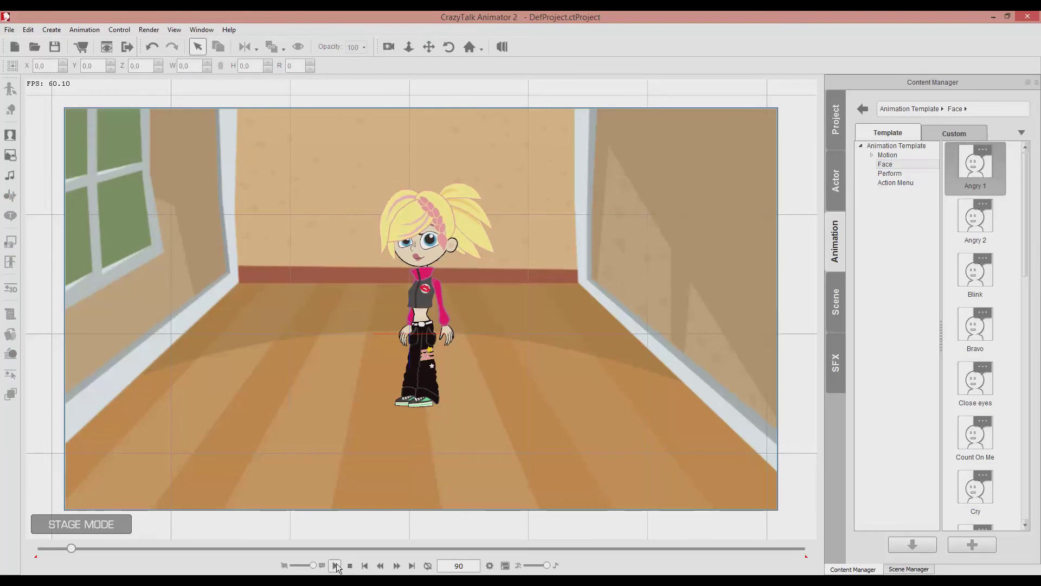
drag(70, 545, 37, 550)
- Play the animation from the start
click(335, 566)
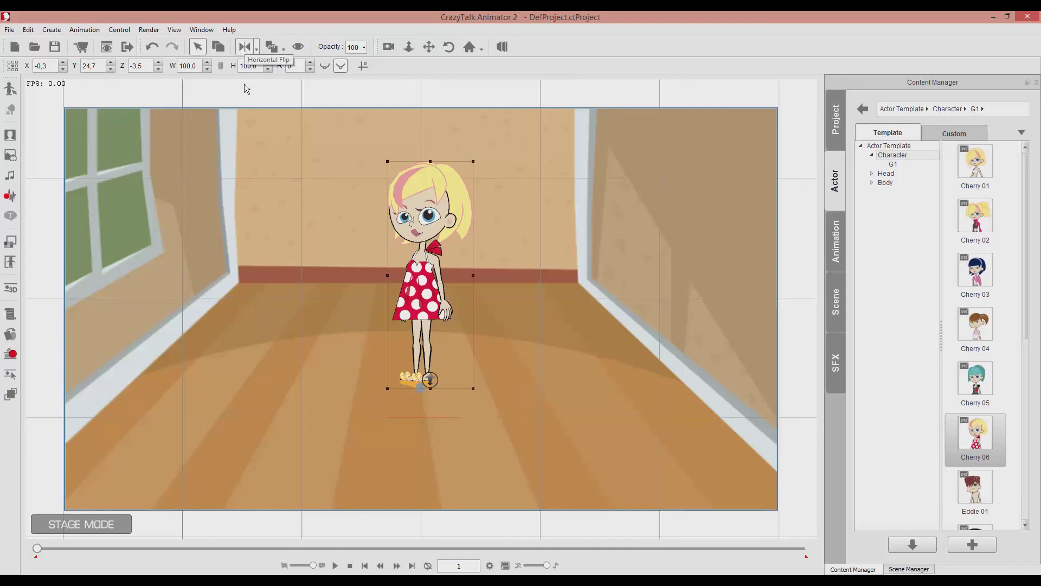
- Flip the polka-dot girl horizontally
click(248, 49)
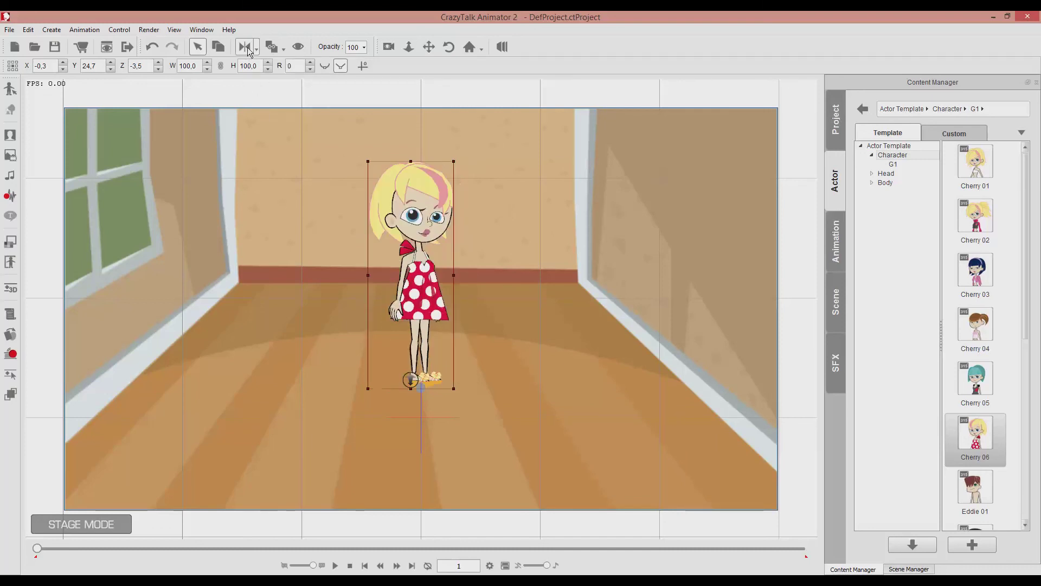
click(256, 48)
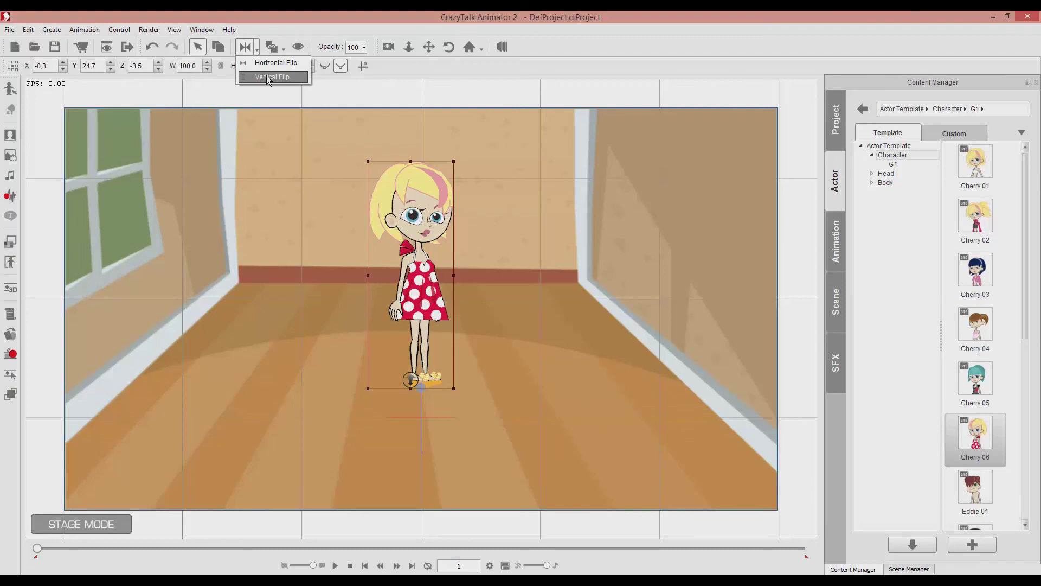
click(258, 50)
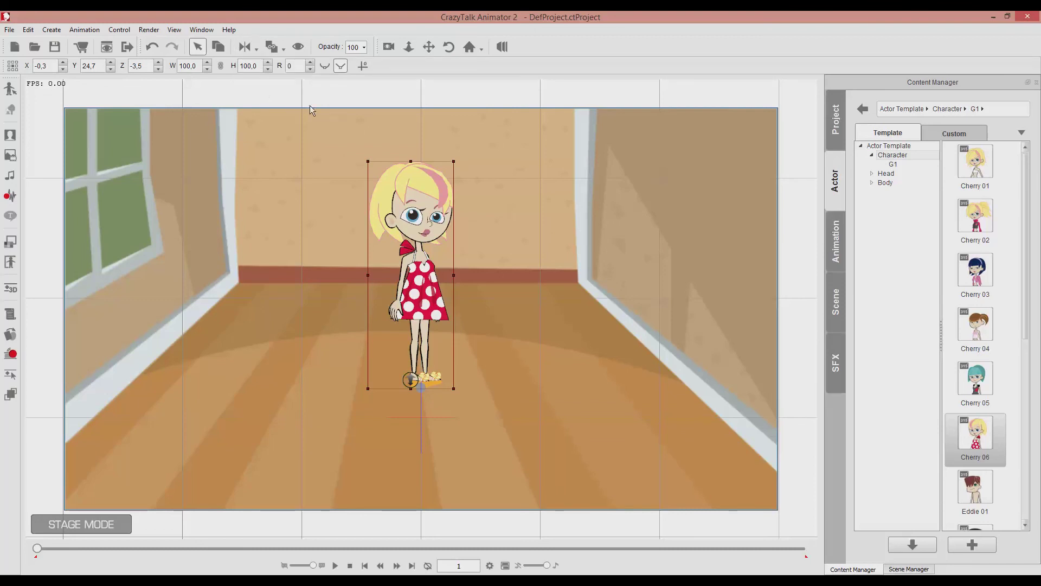
- In record mode, move the camera back so the girl is framed centrally, then exit camera mode
click(388, 48)
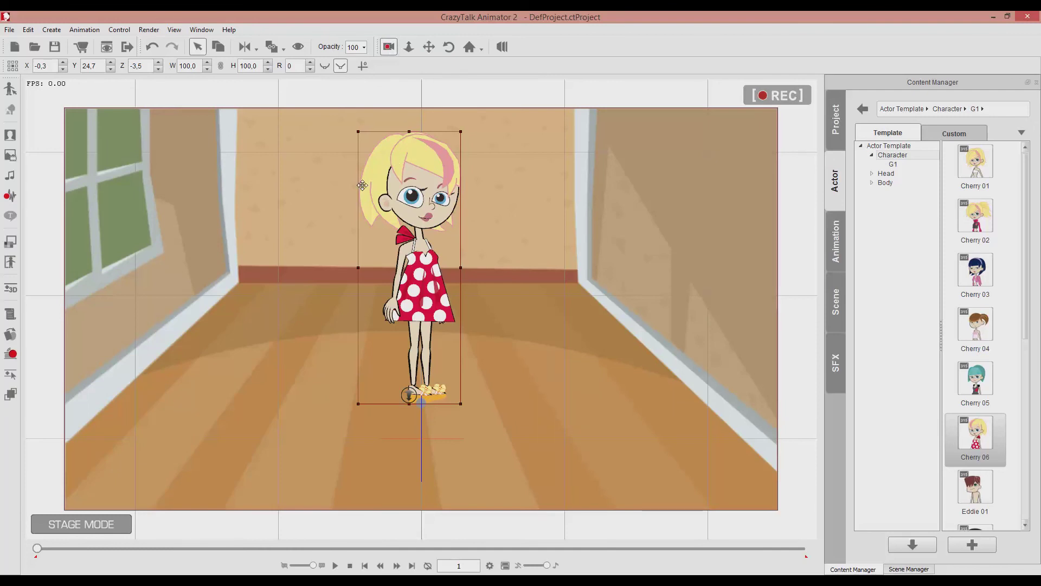
click(409, 47)
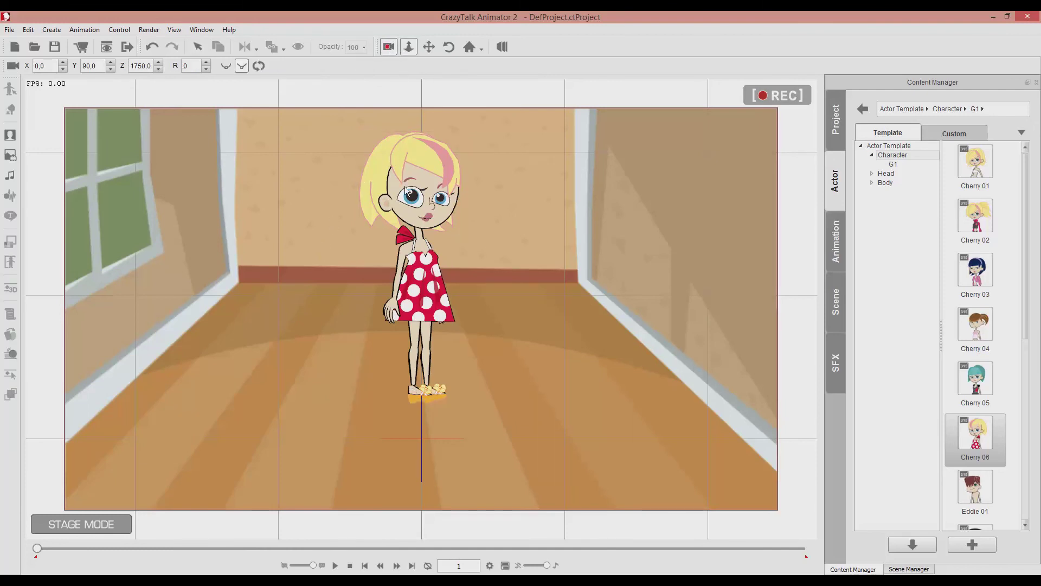
drag(367, 337, 402, 331)
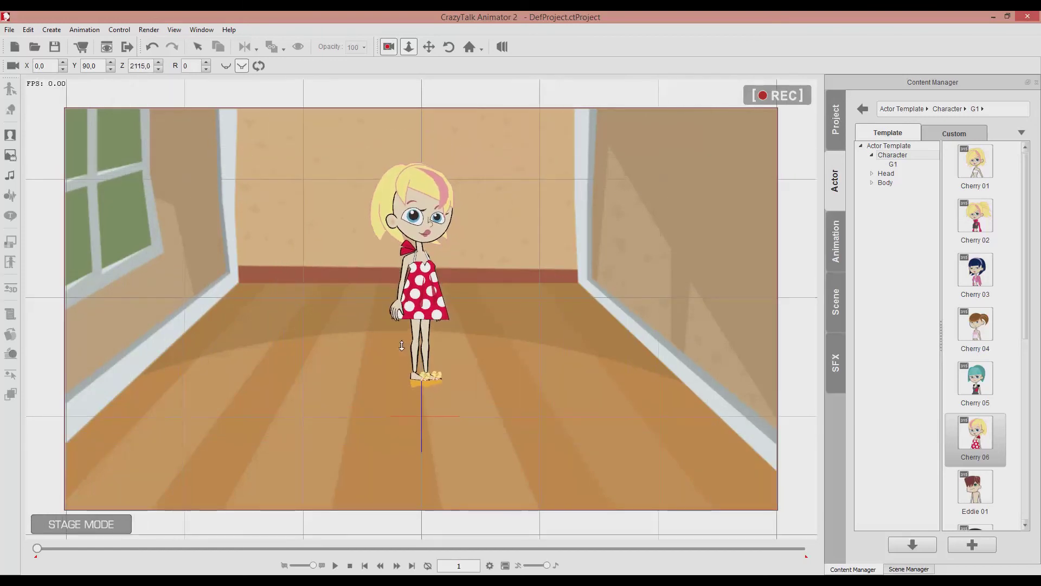
click(389, 52)
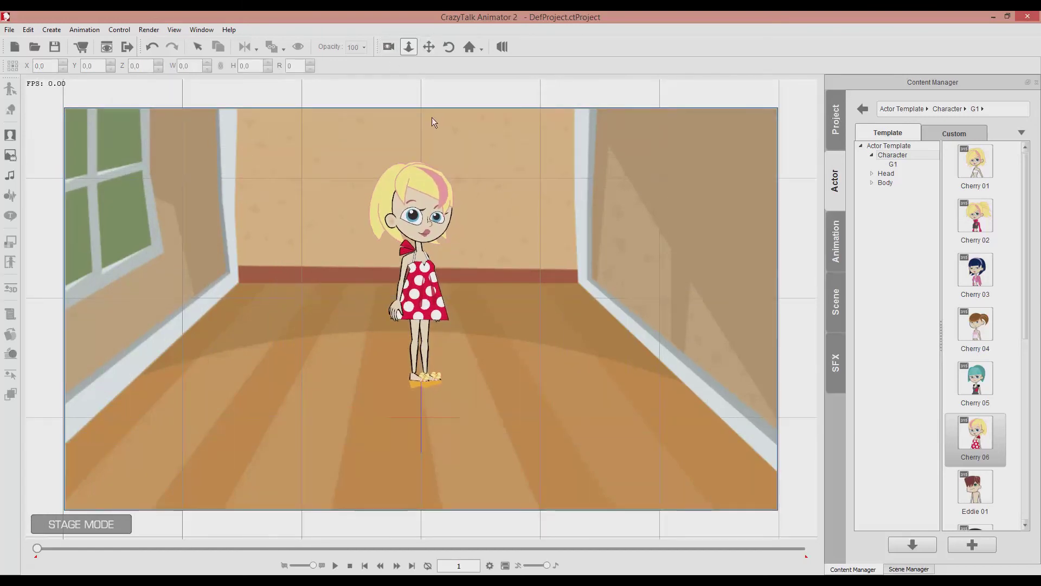